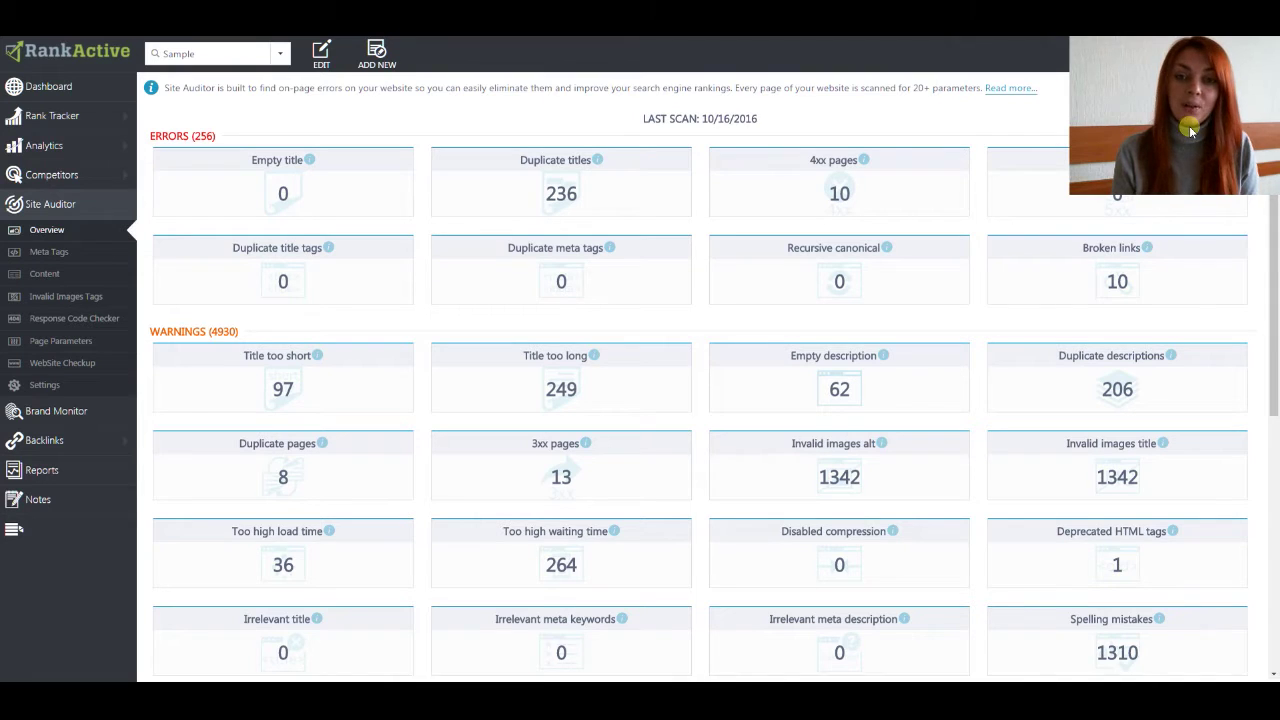
Step: Review the error, warning and notice categories in the Sample site's audit overview
scroll(860, 200, down, 5)
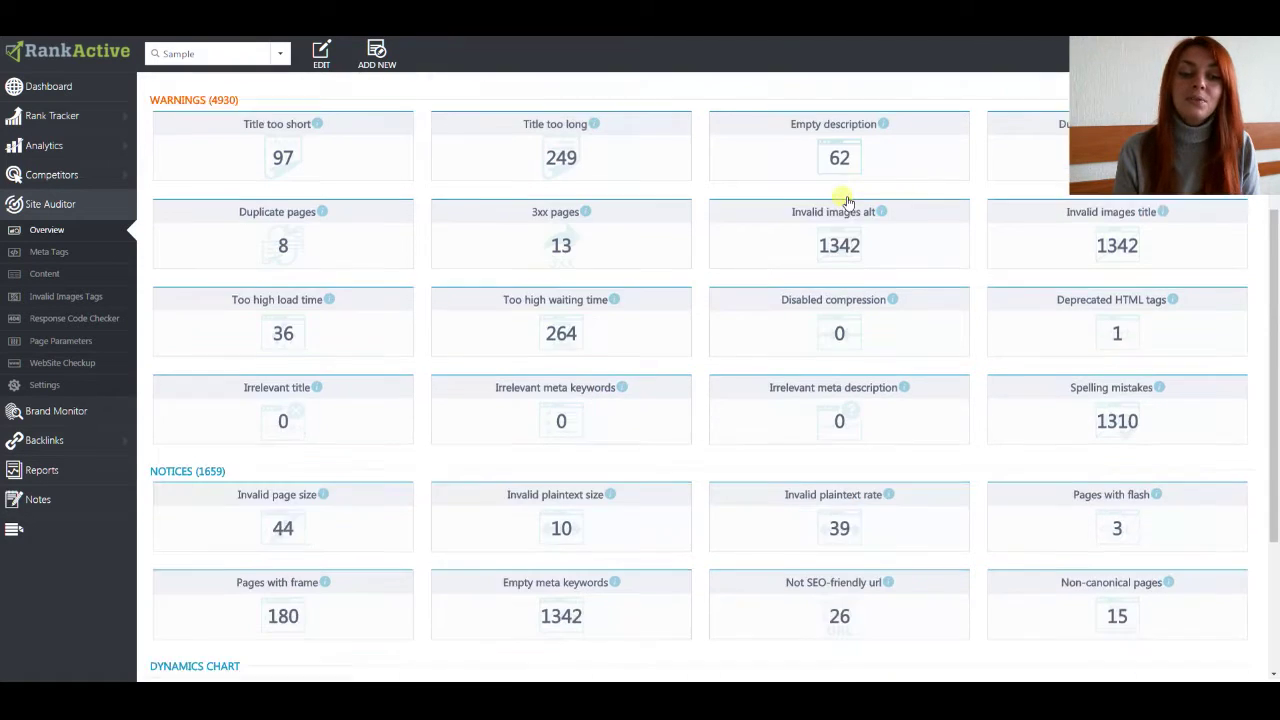
scroll(845, 200, up, 5)
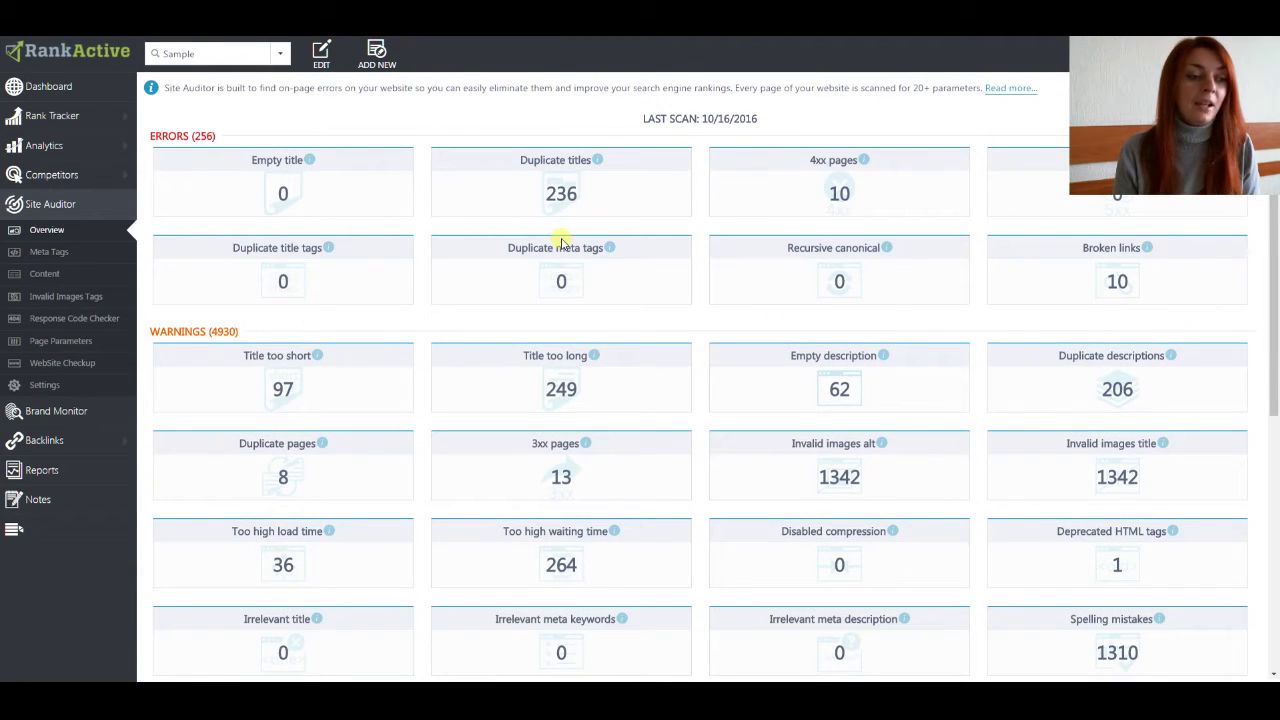
scroll(388, 202, down, 2)
scroll(388, 202, down, 2)
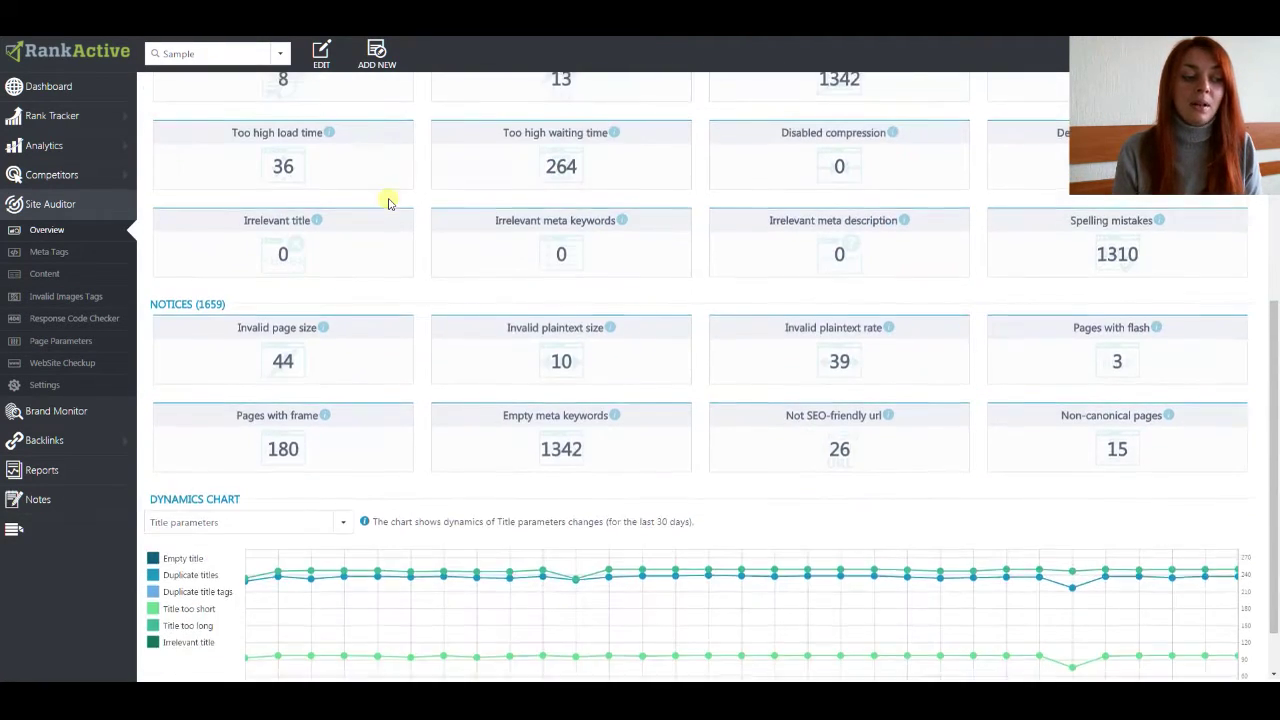
scroll(388, 202, up, 4)
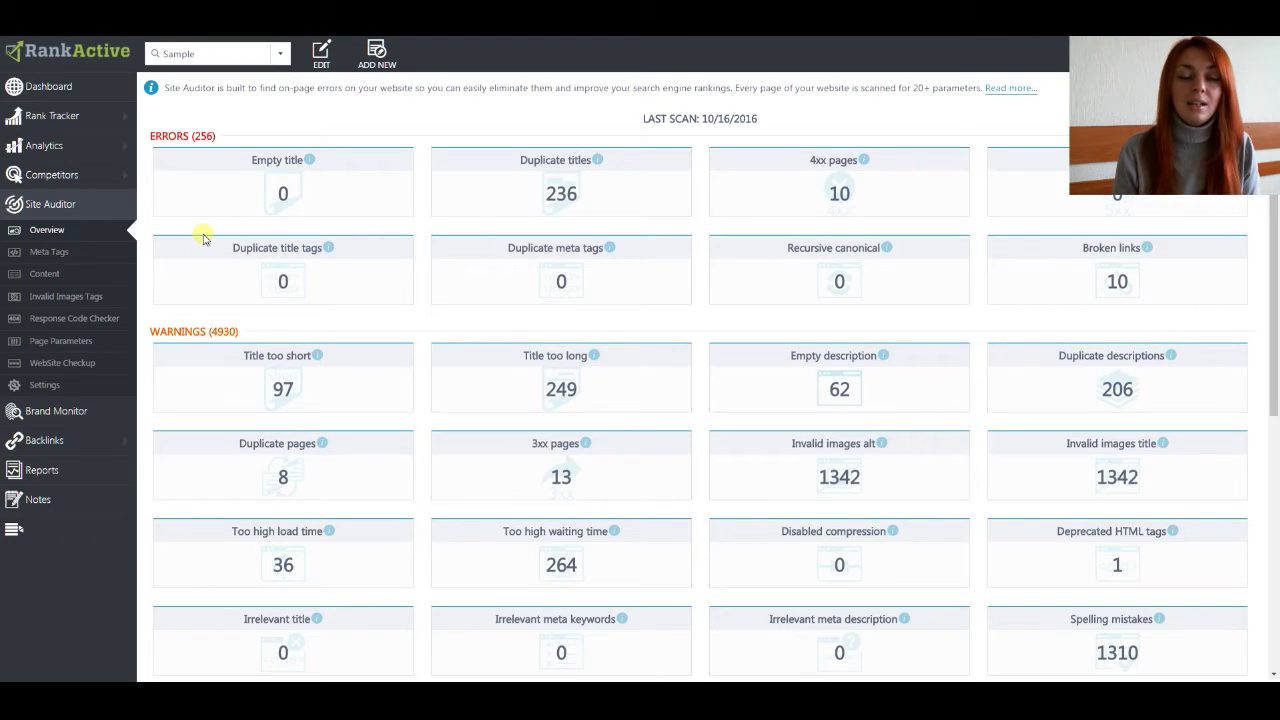
scroll(203, 238, down, 2)
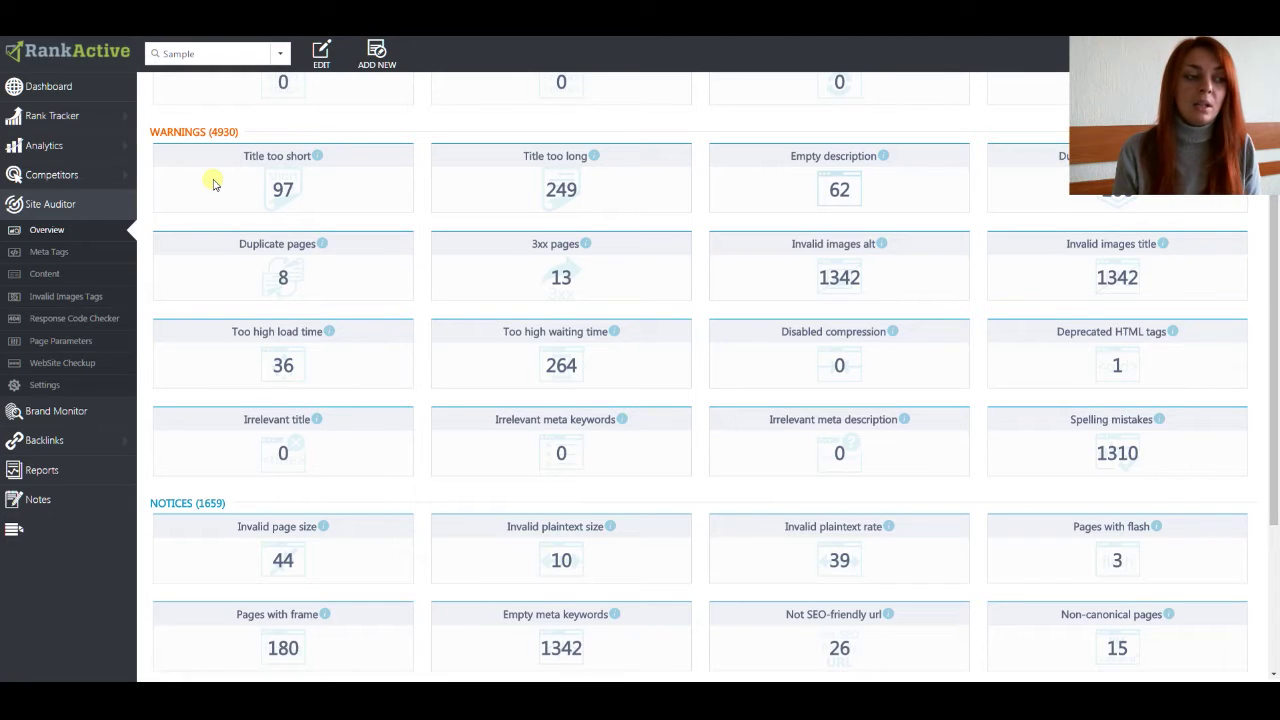
scroll(213, 183, up, 2)
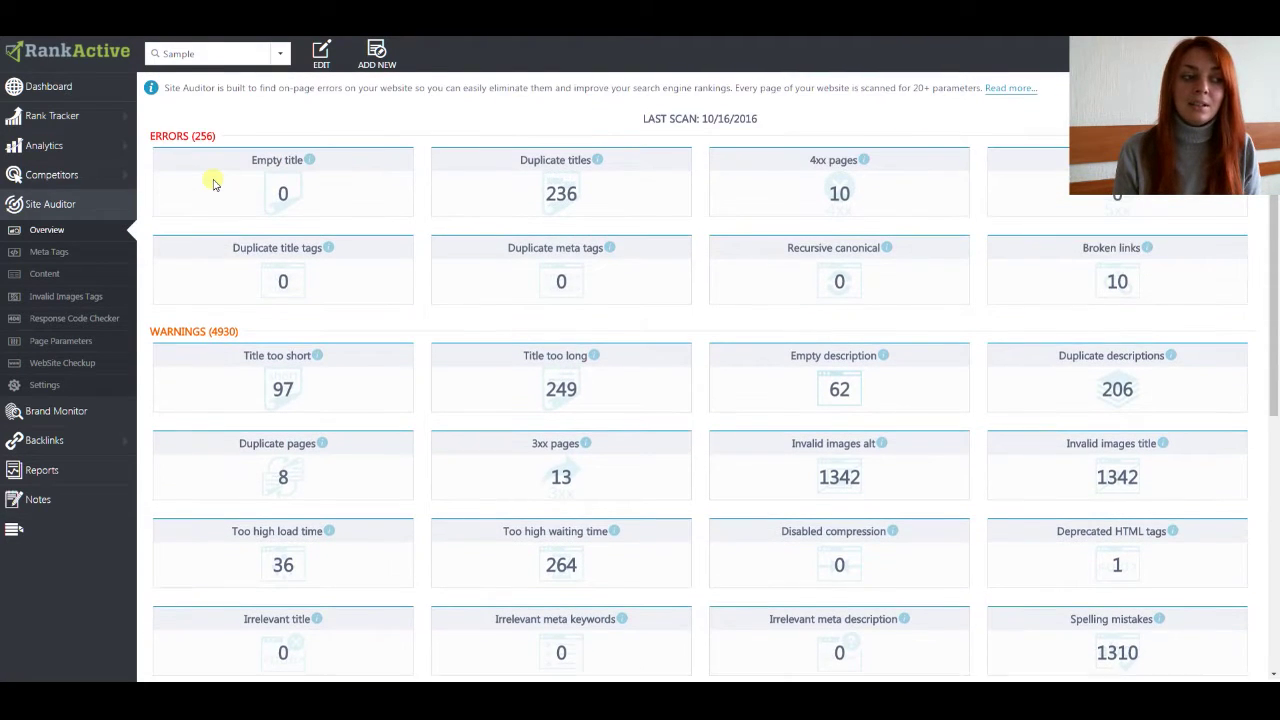
Step: Switch the overview's dynamics chart to Page content parameters
scroll(265, 222, down, 5)
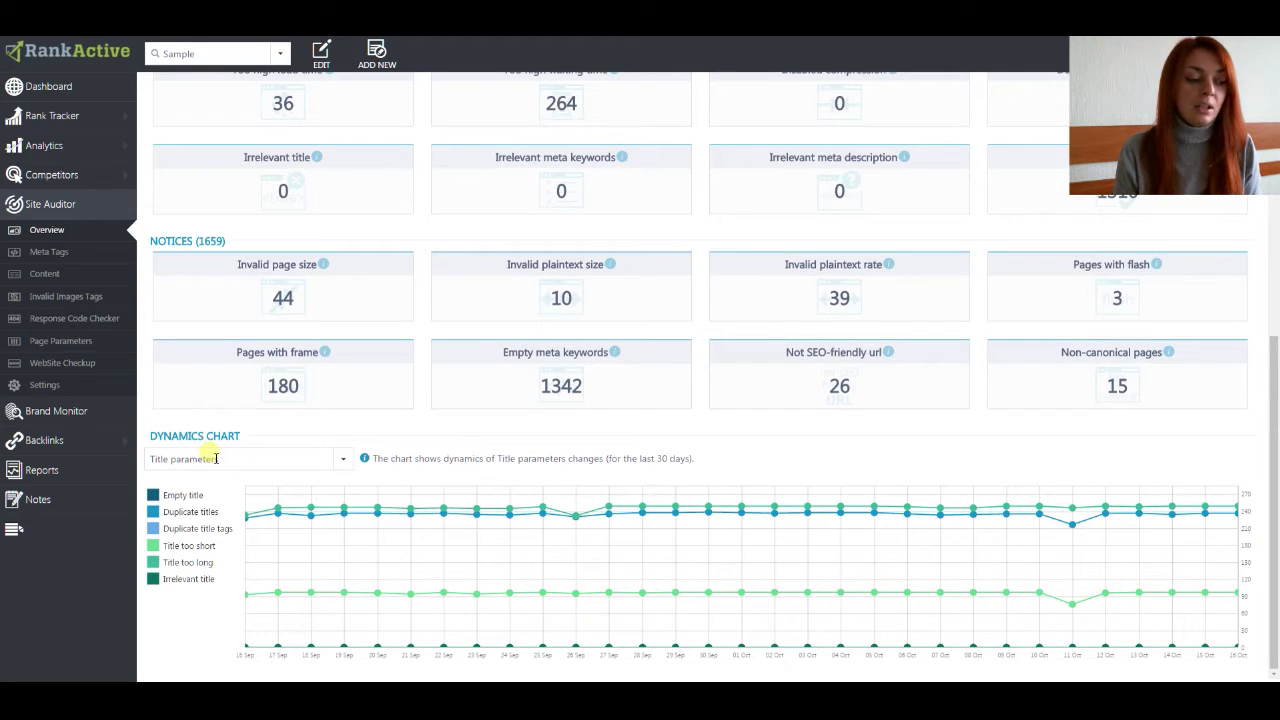
click(344, 462)
click(250, 529)
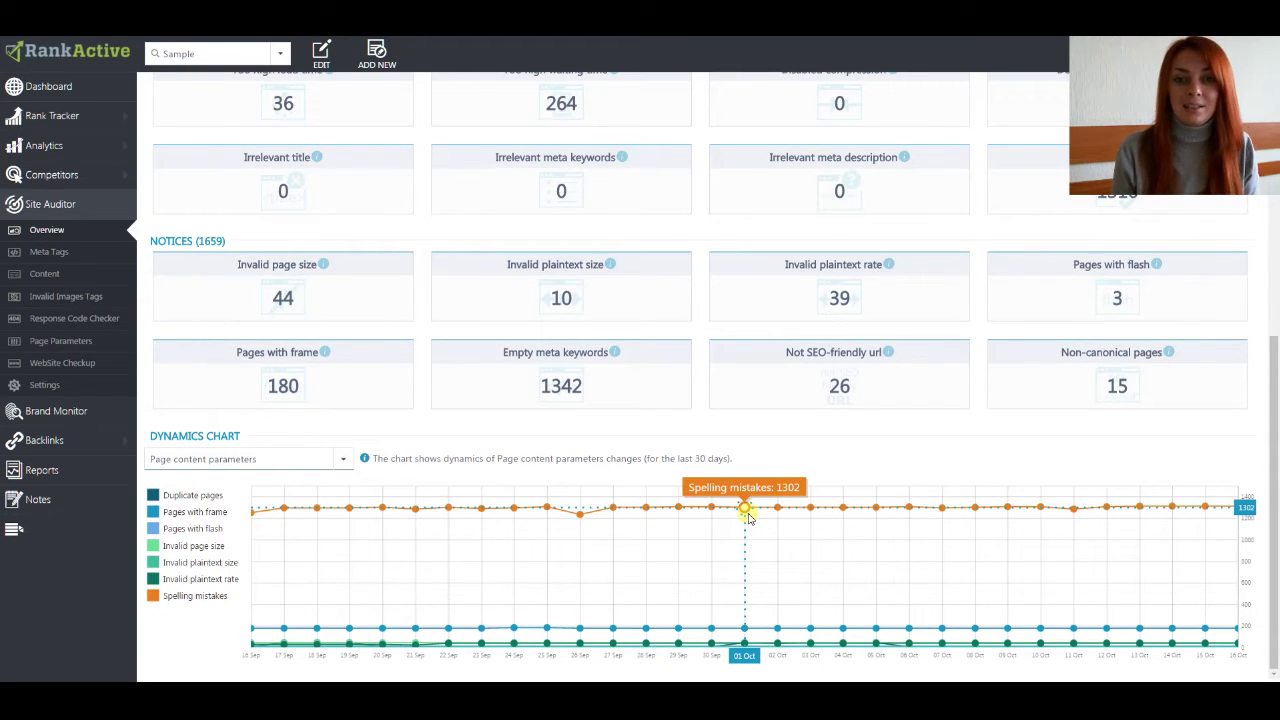
Step: Open the Site Auditor's Meta Tags report and filter its table to pages with duplicate titles
click(62, 256)
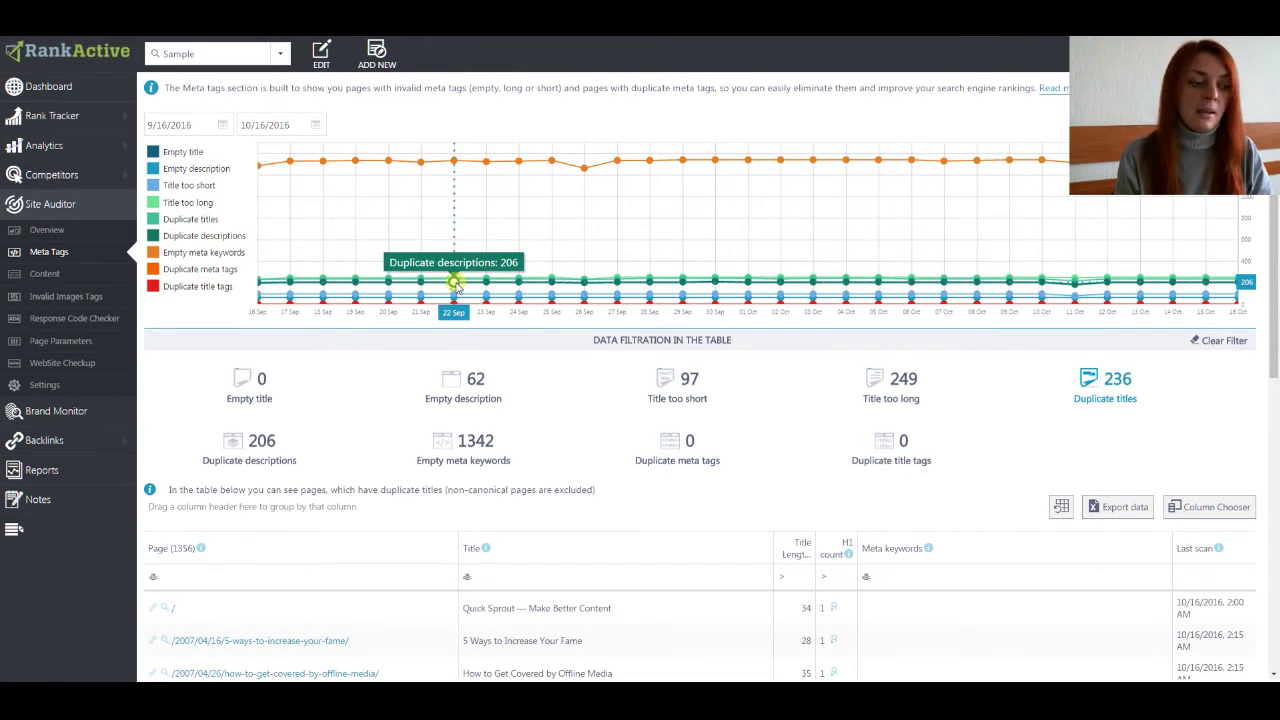
scroll(455, 283, down, 2)
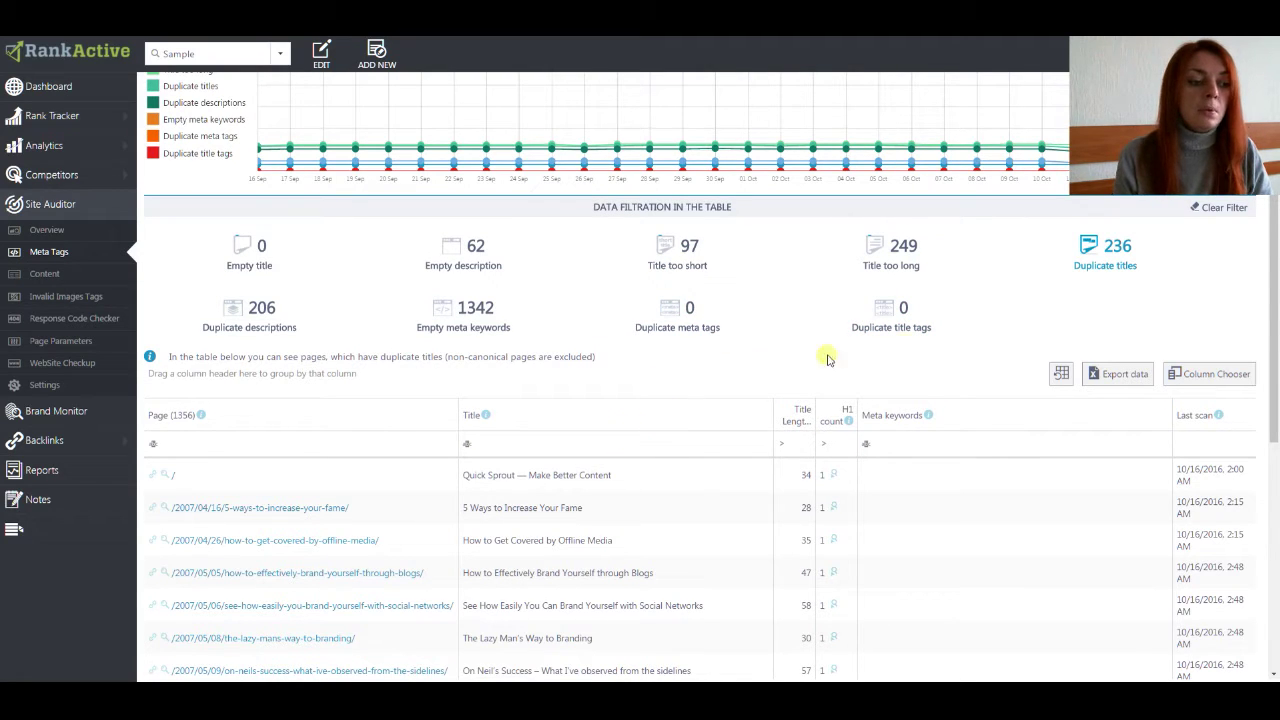
click(1110, 257)
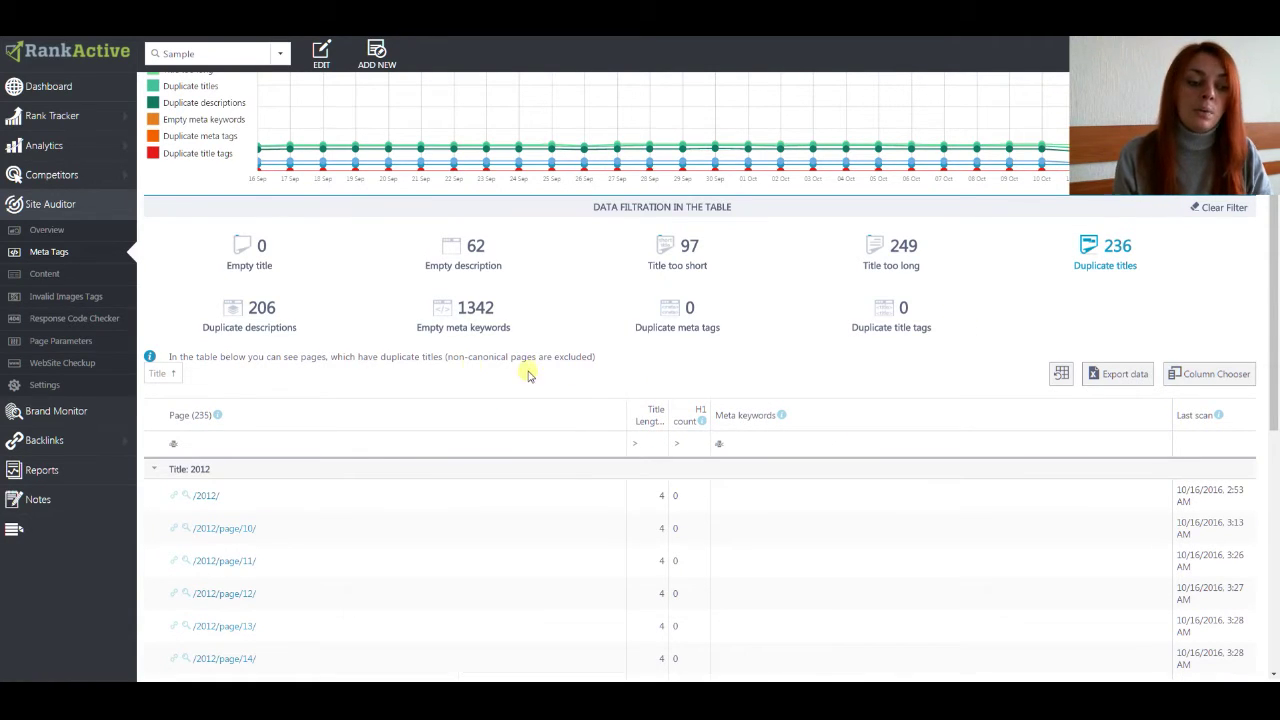
Step: Look through the pages sharing the title 2012, then collapse that group and review the other duplicate-title groups
scroll(430, 385, down, 1)
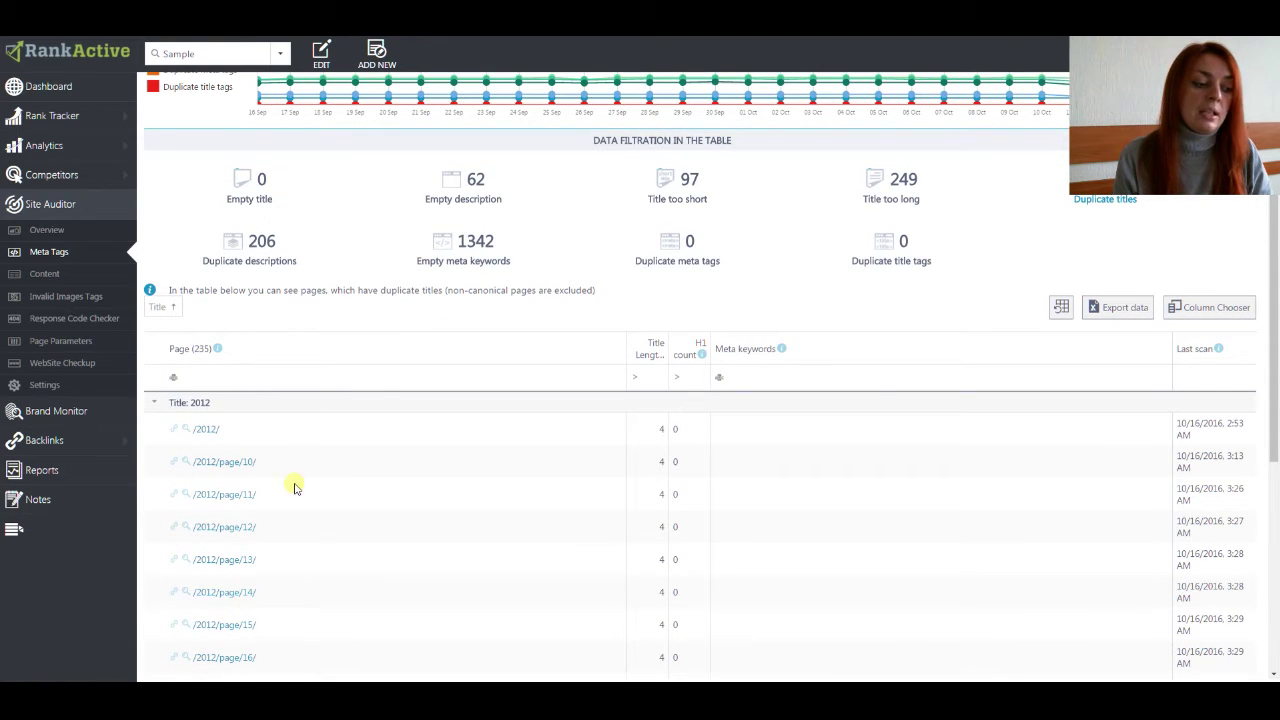
scroll(330, 458, up, 2)
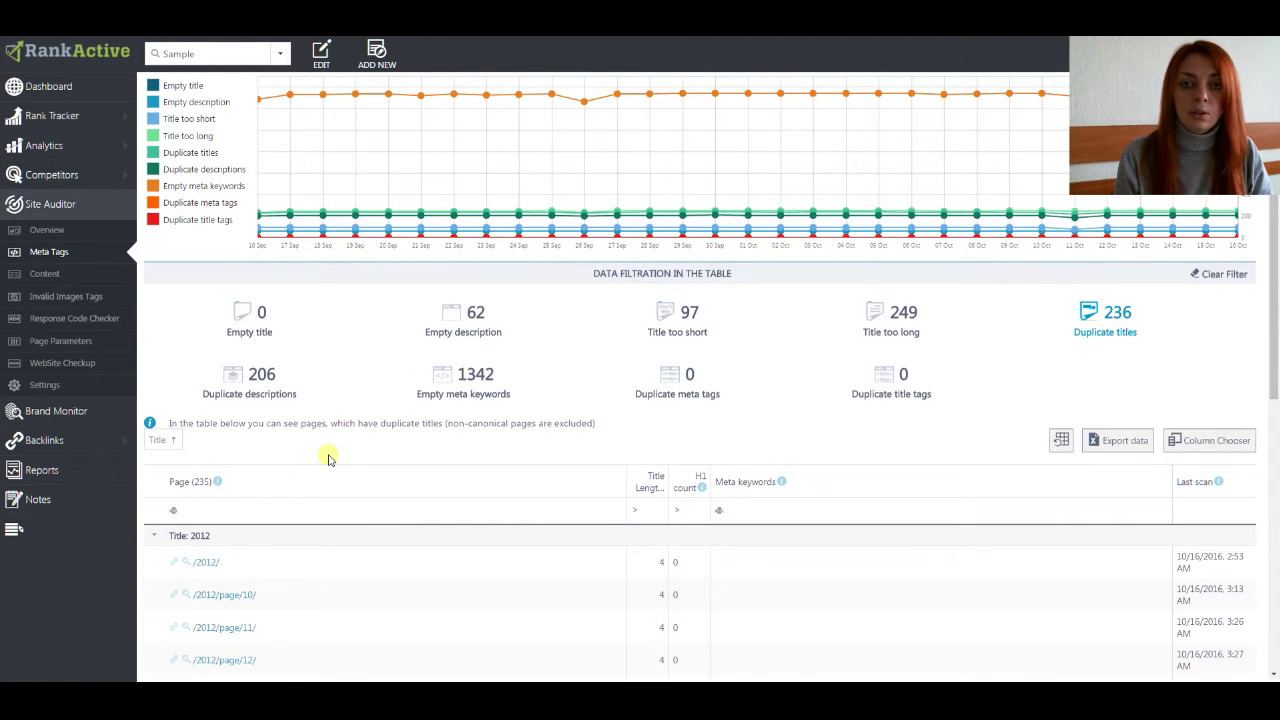
scroll(330, 458, down, 2)
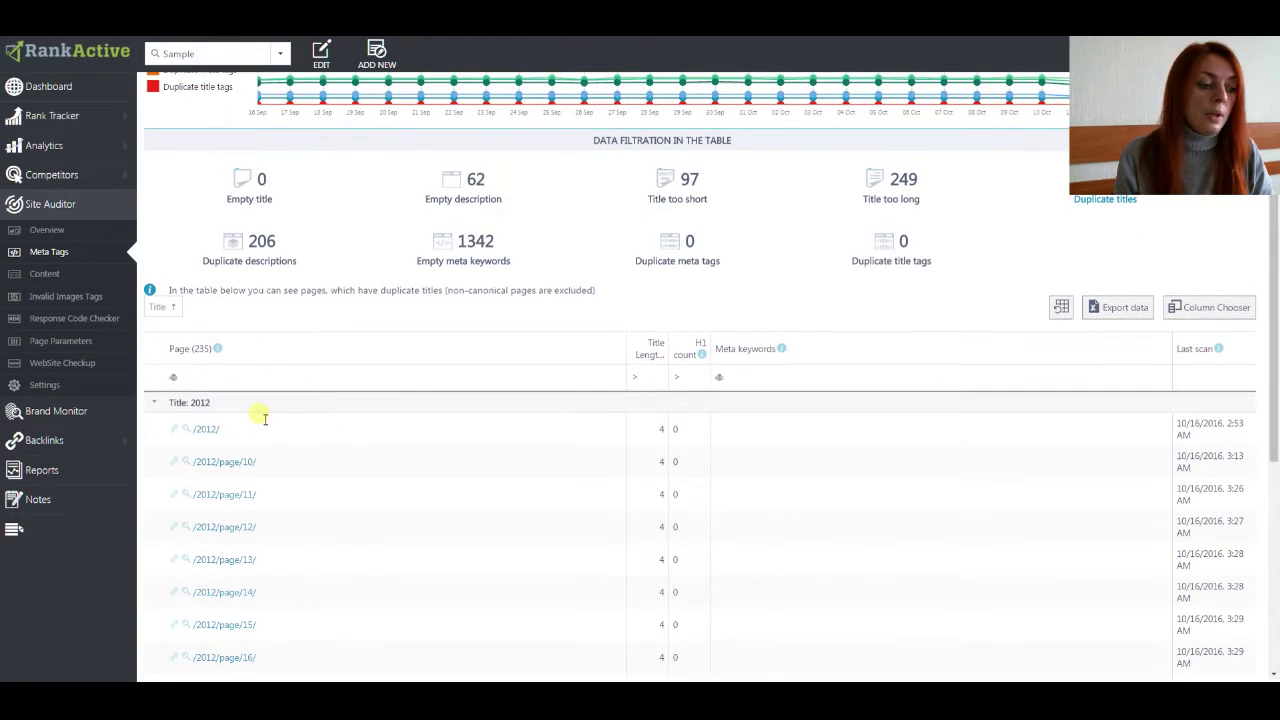
scroll(220, 480, down, 4)
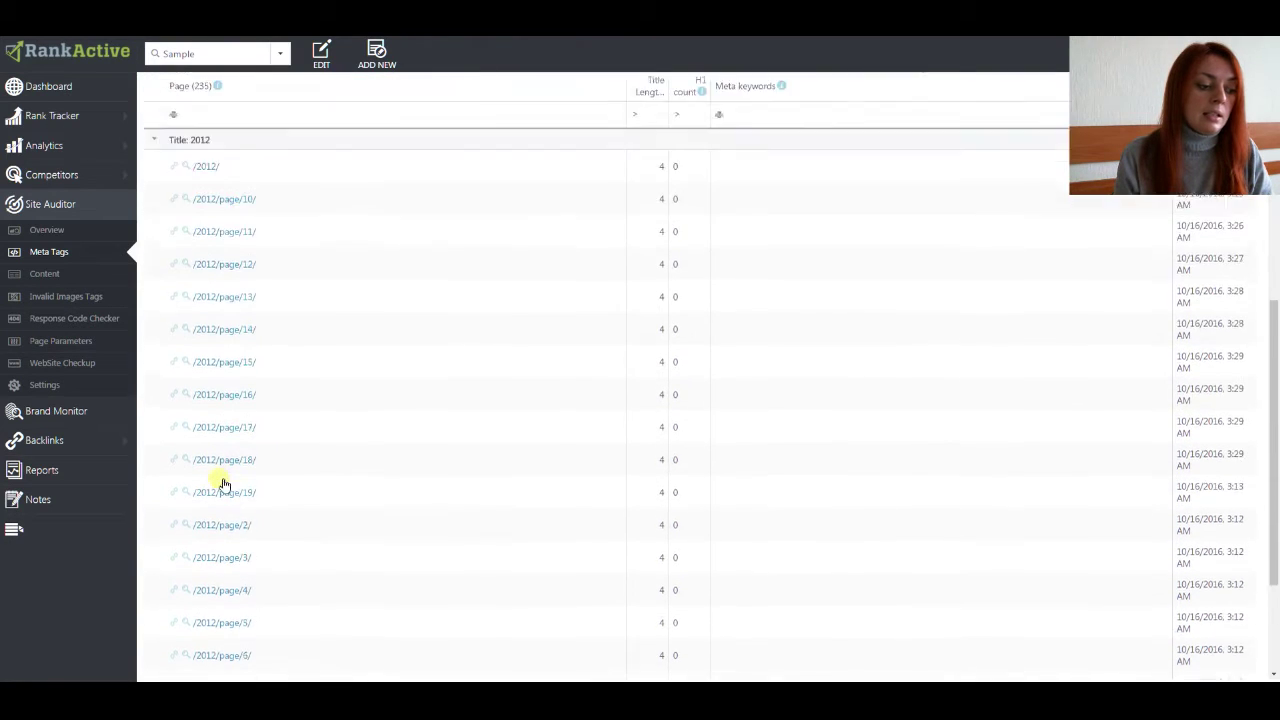
scroll(228, 480, up, 4)
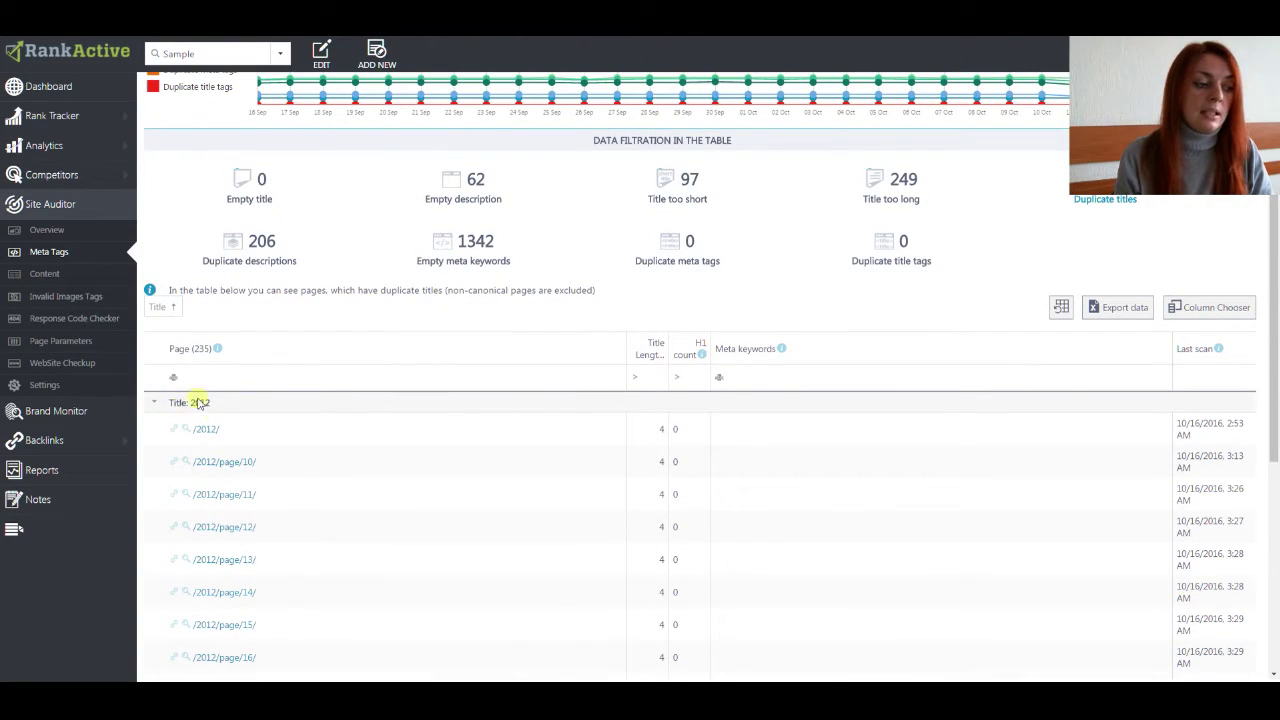
click(155, 404)
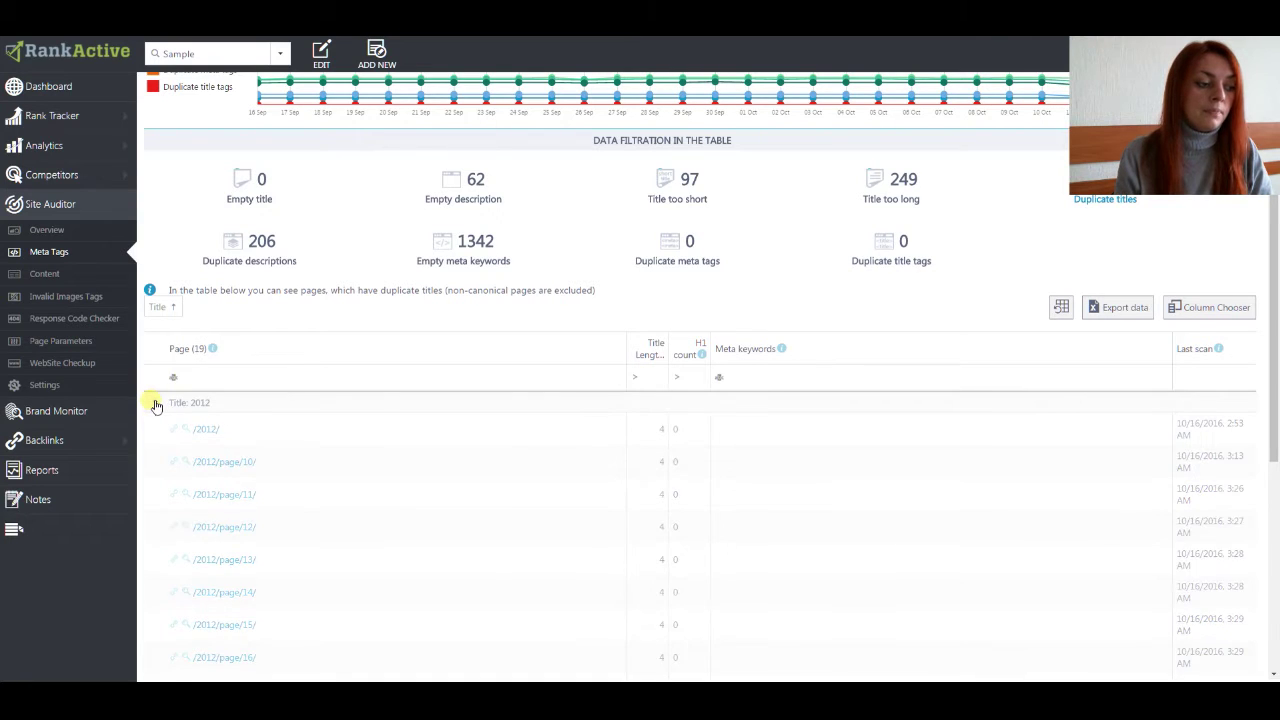
scroll(168, 412, down, 4)
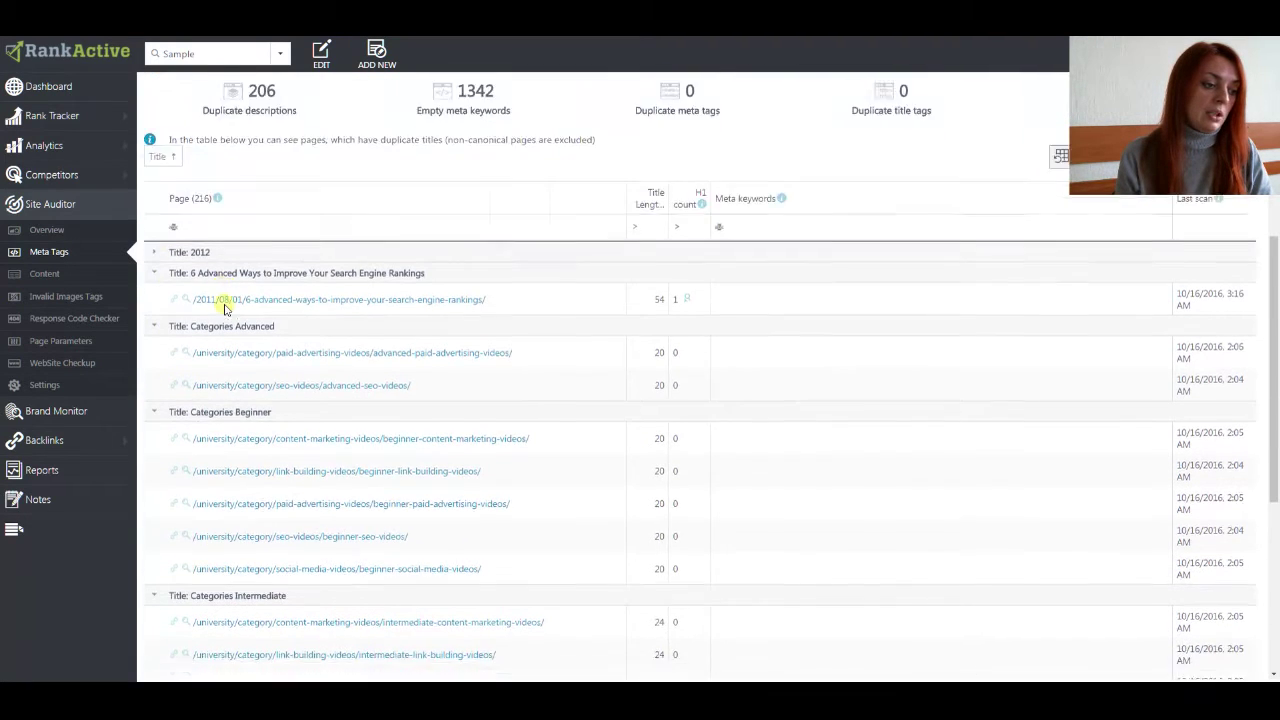
scroll(223, 323, down, 3)
scroll(470, 455, up, 5)
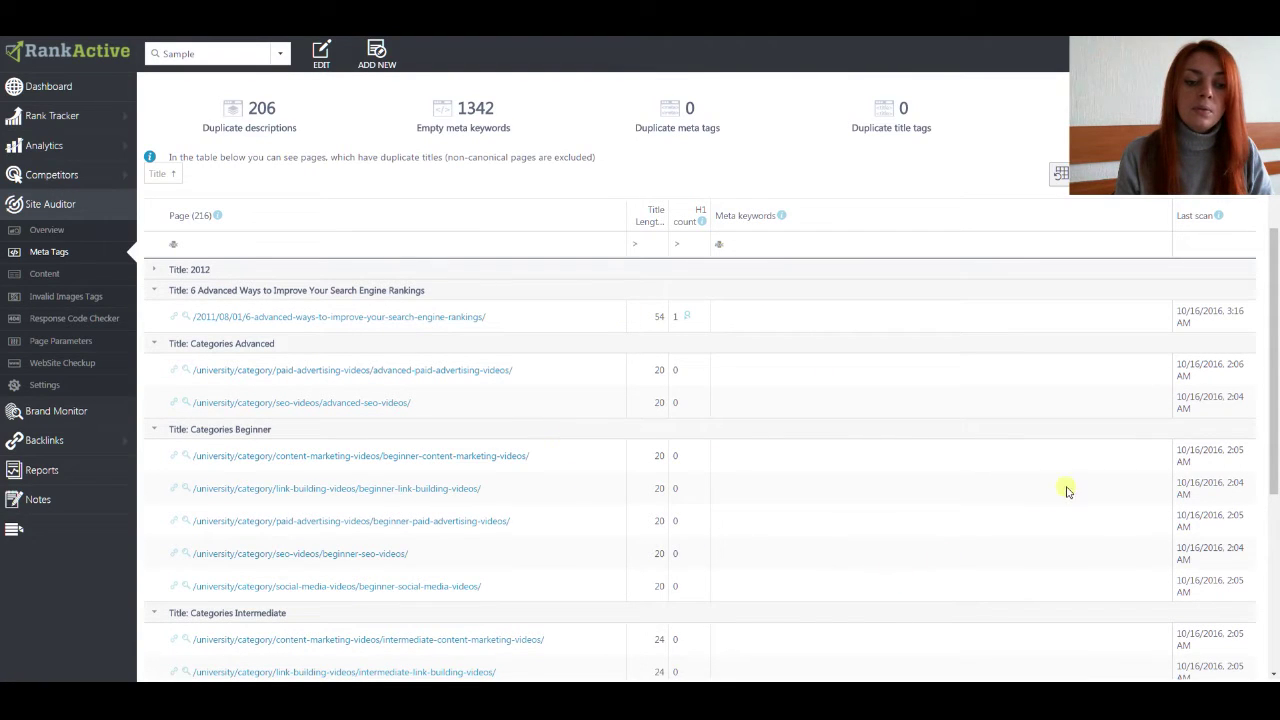
Step: Add the Duplicate meta tags column to the table between H1 count and Meta keywords
scroll(800, 500, up, 1)
scroll(800, 500, up, 3)
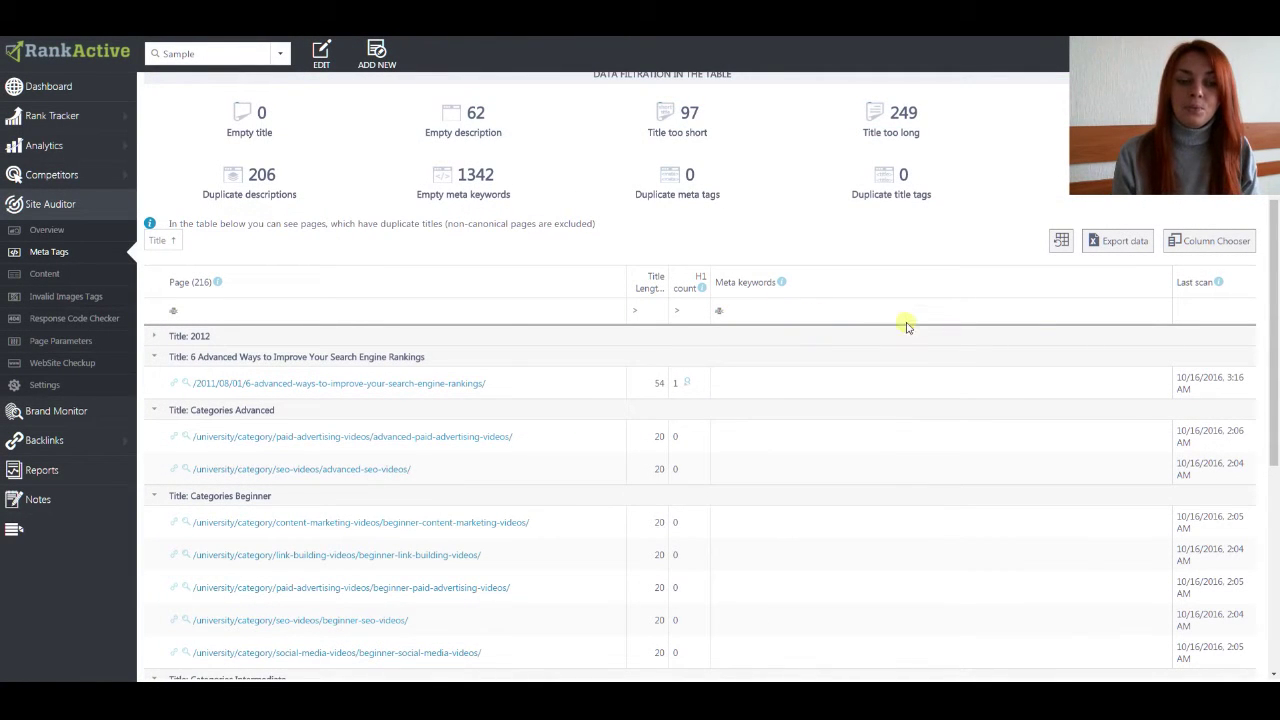
click(1216, 239)
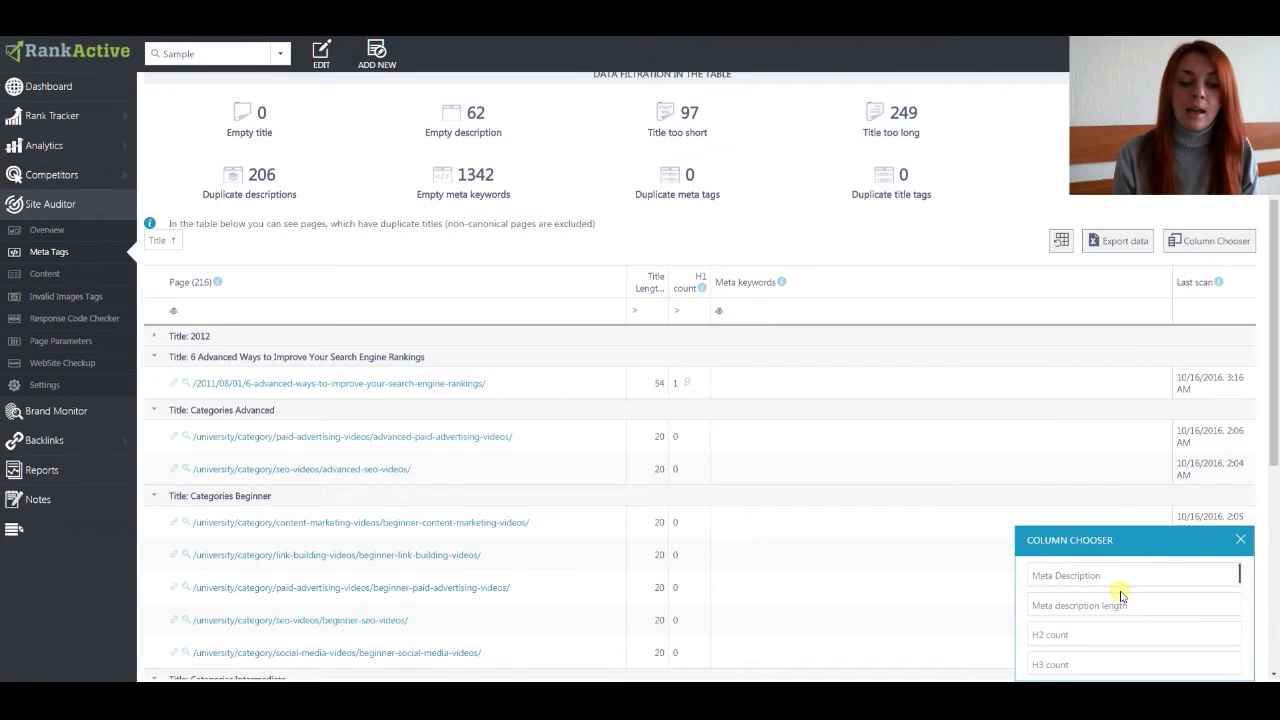
scroll(1122, 604, down, 5)
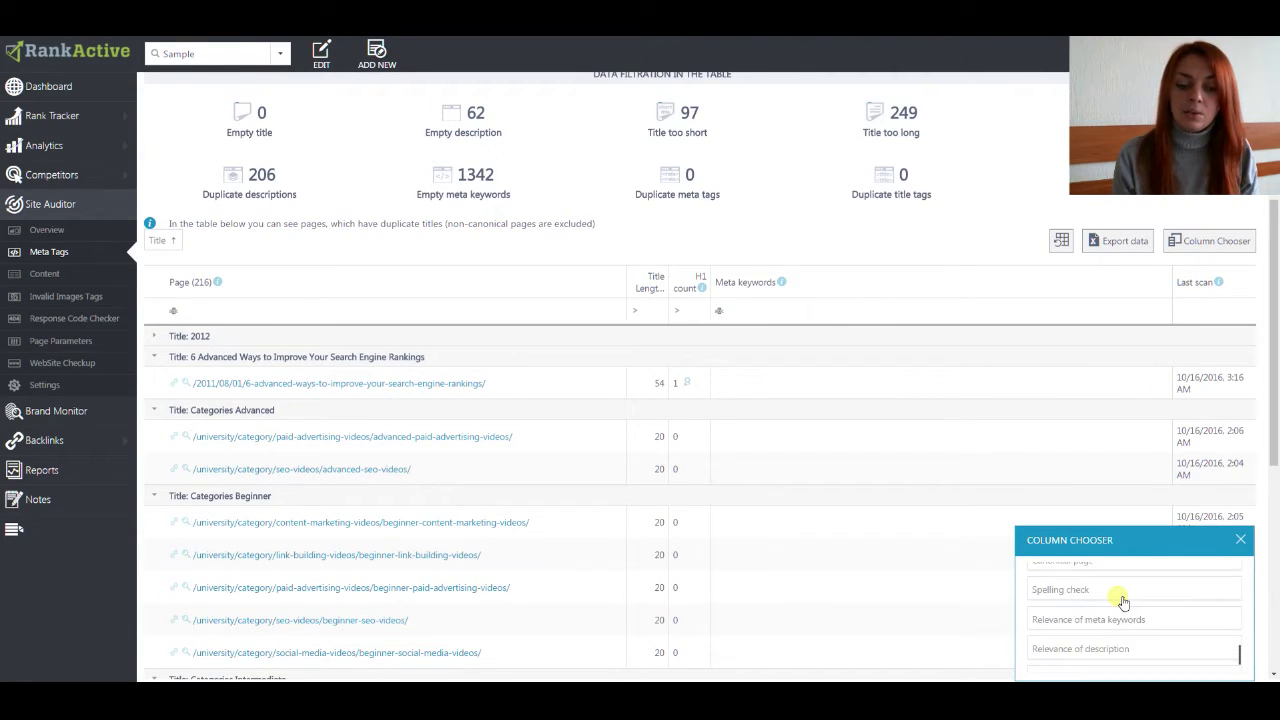
scroll(1122, 603, down, 2)
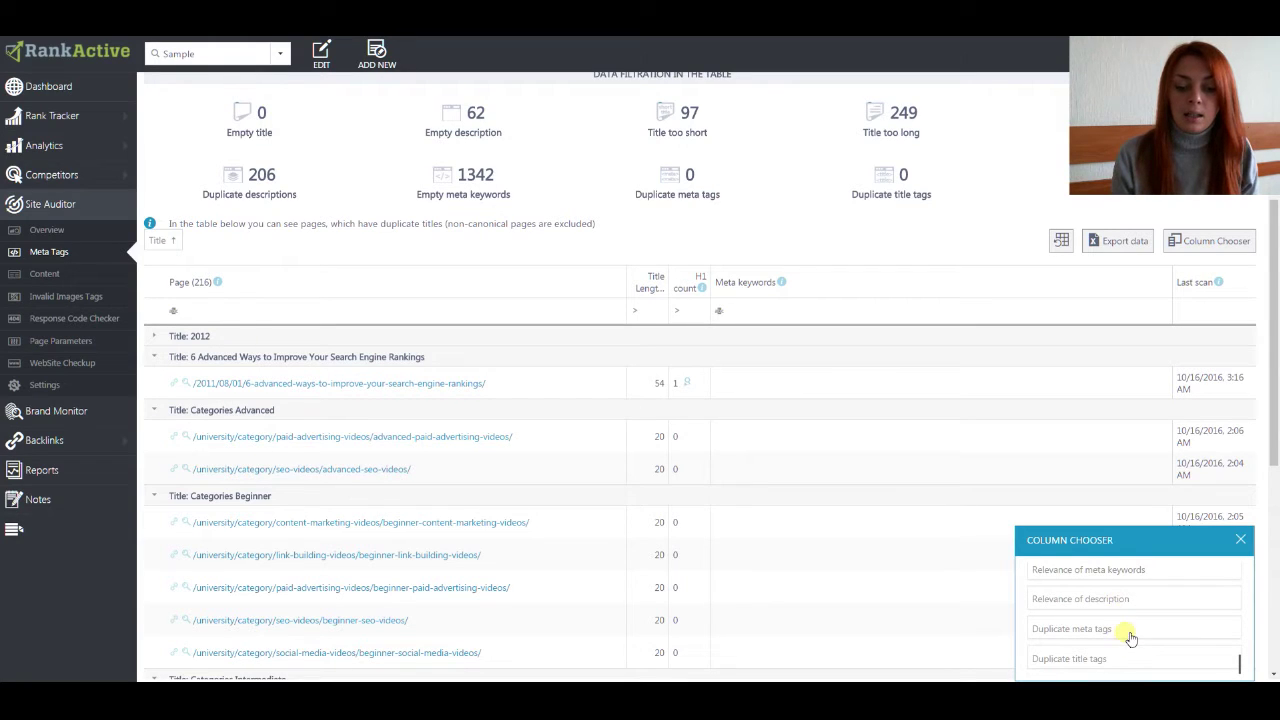
mouse_move(1108, 633)
mouse_down()
mouse_move(991, 615)
mouse_move(760, 397)
mouse_move(722, 309)
mouse_up()
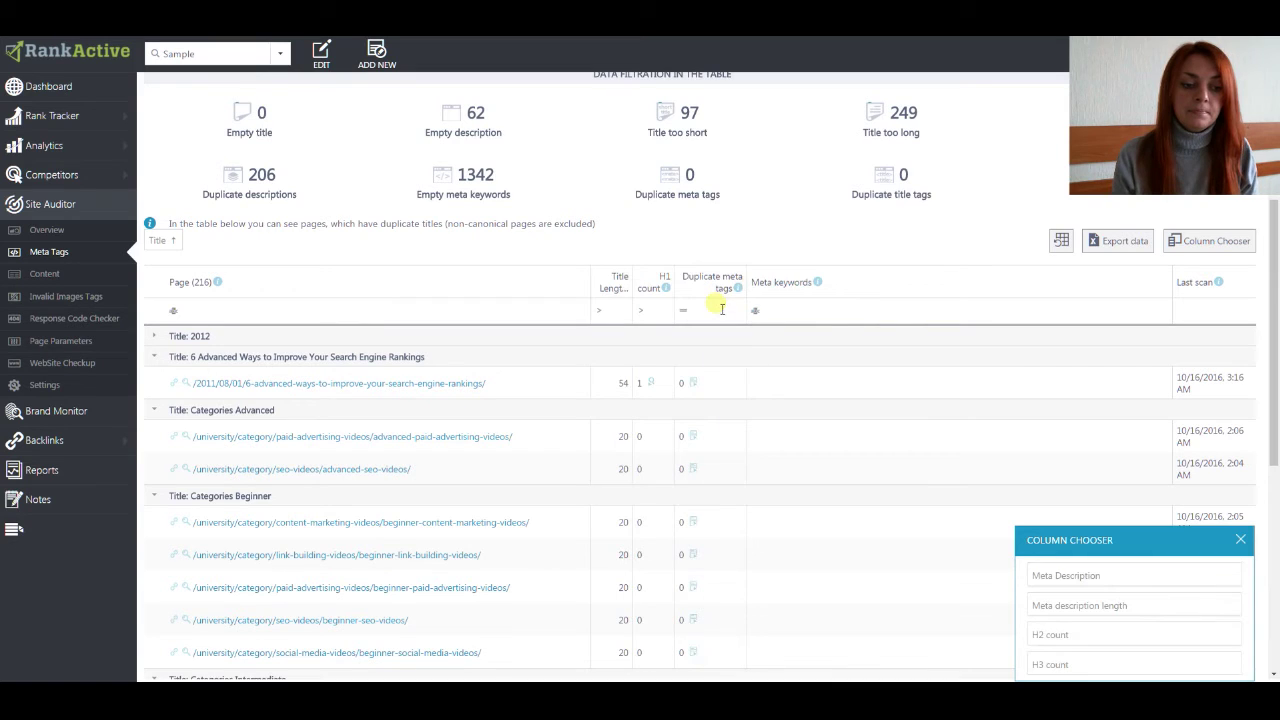
Step: Add the Readability column to the table between Duplicate meta tags and Meta keywords
scroll(711, 316, down, 5)
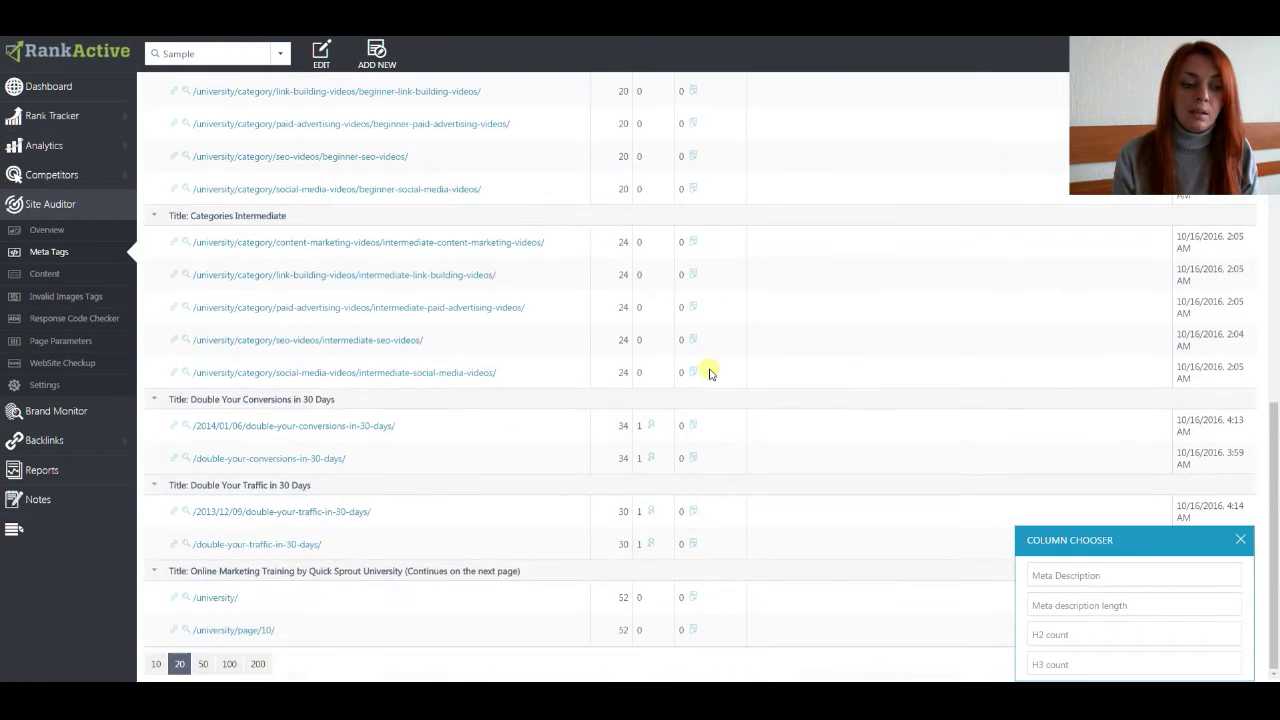
scroll(711, 373, up, 8)
scroll(720, 410, down, 3)
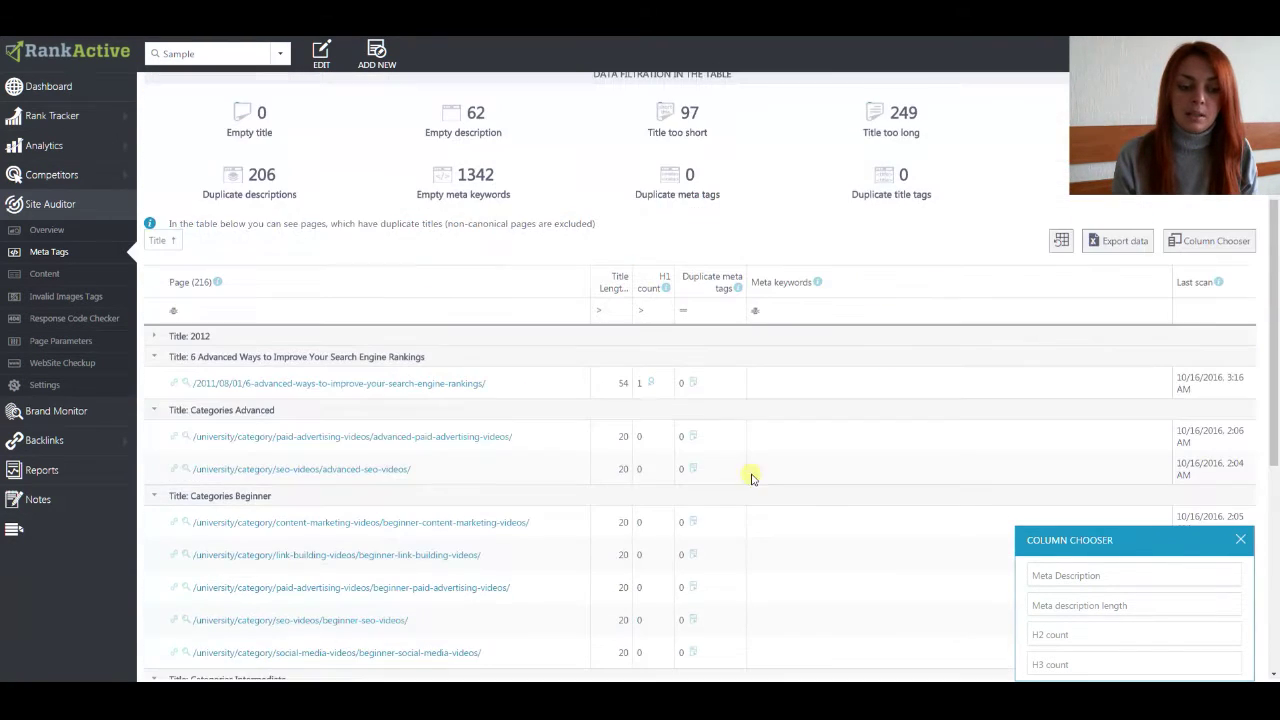
scroll(1122, 603, down, 5)
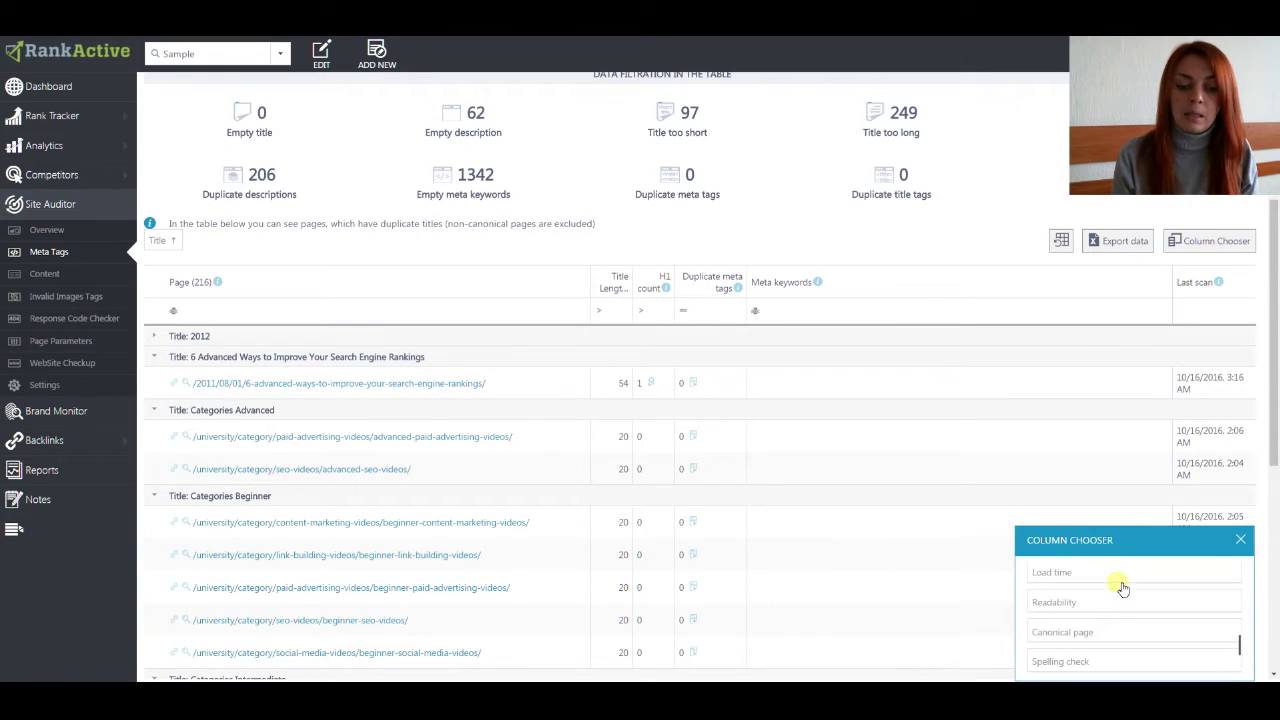
drag(1109, 601, 763, 286)
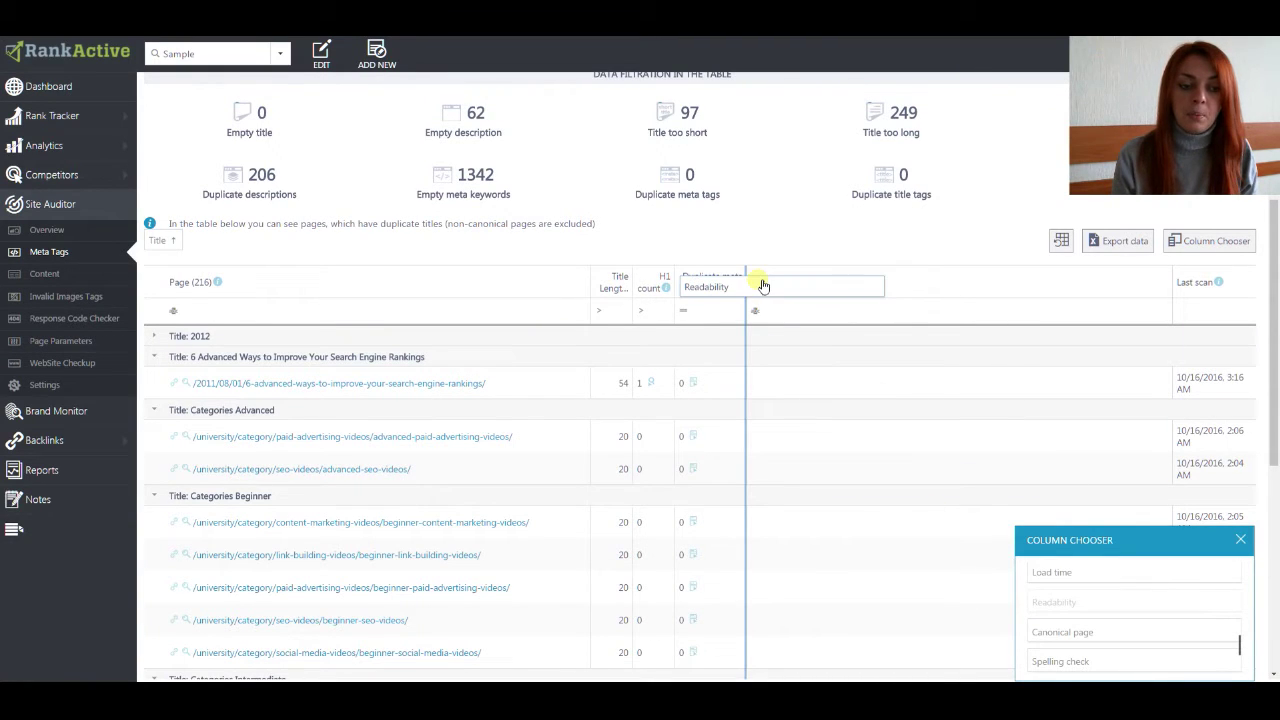
Step: Add the Load time column between Readability and Meta keywords, and close the column chooser
scroll(1110, 595, up, 2)
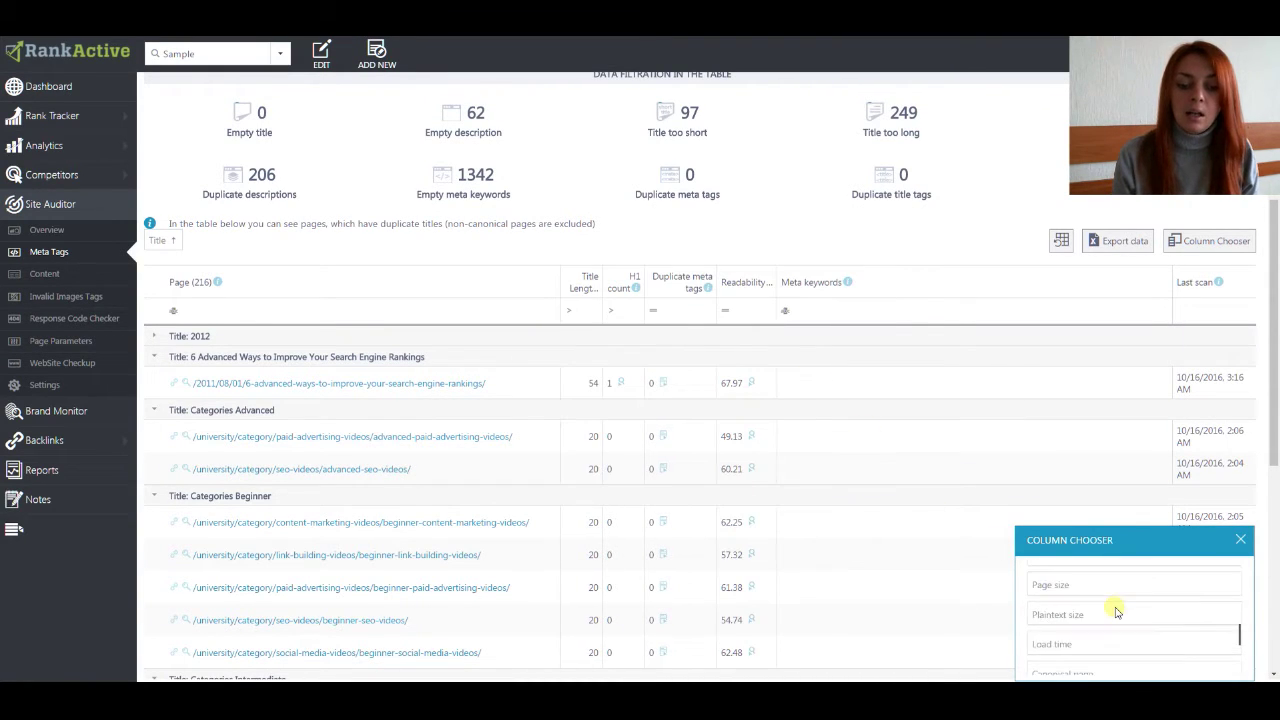
scroll(1122, 608, down, 2)
scroll(1122, 608, up, 1)
drag(1098, 585, 800, 310)
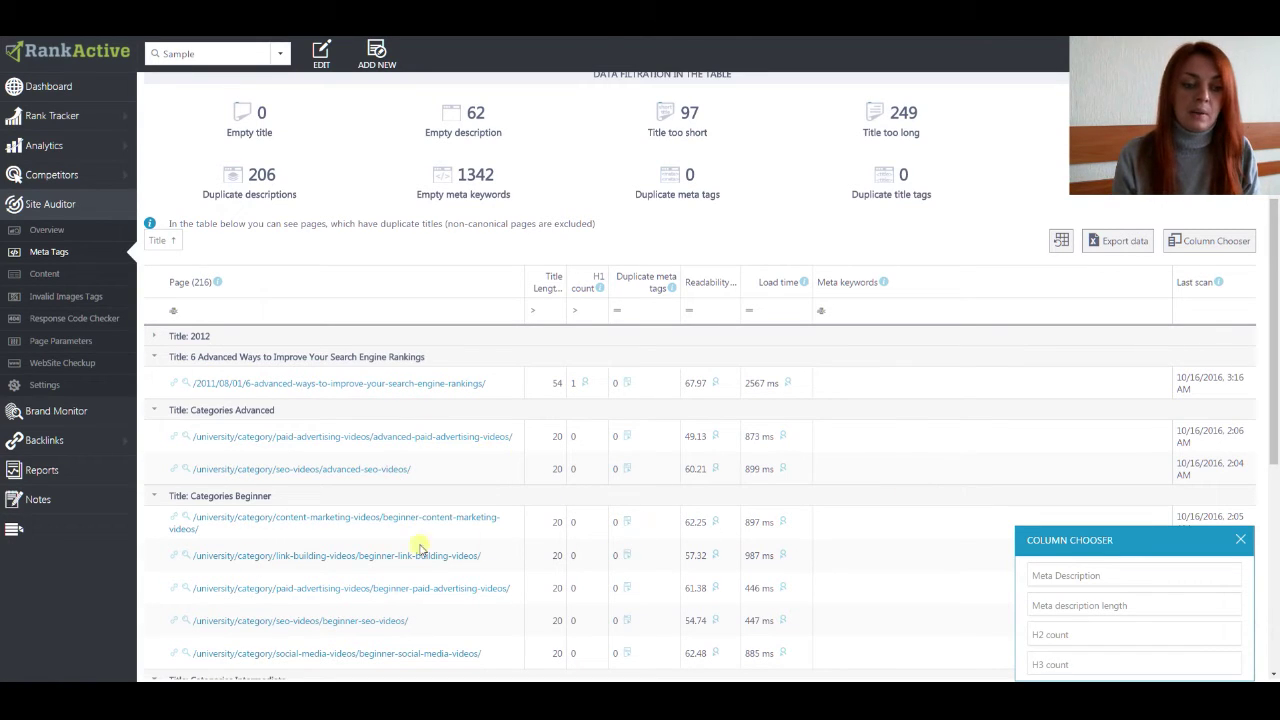
click(1240, 541)
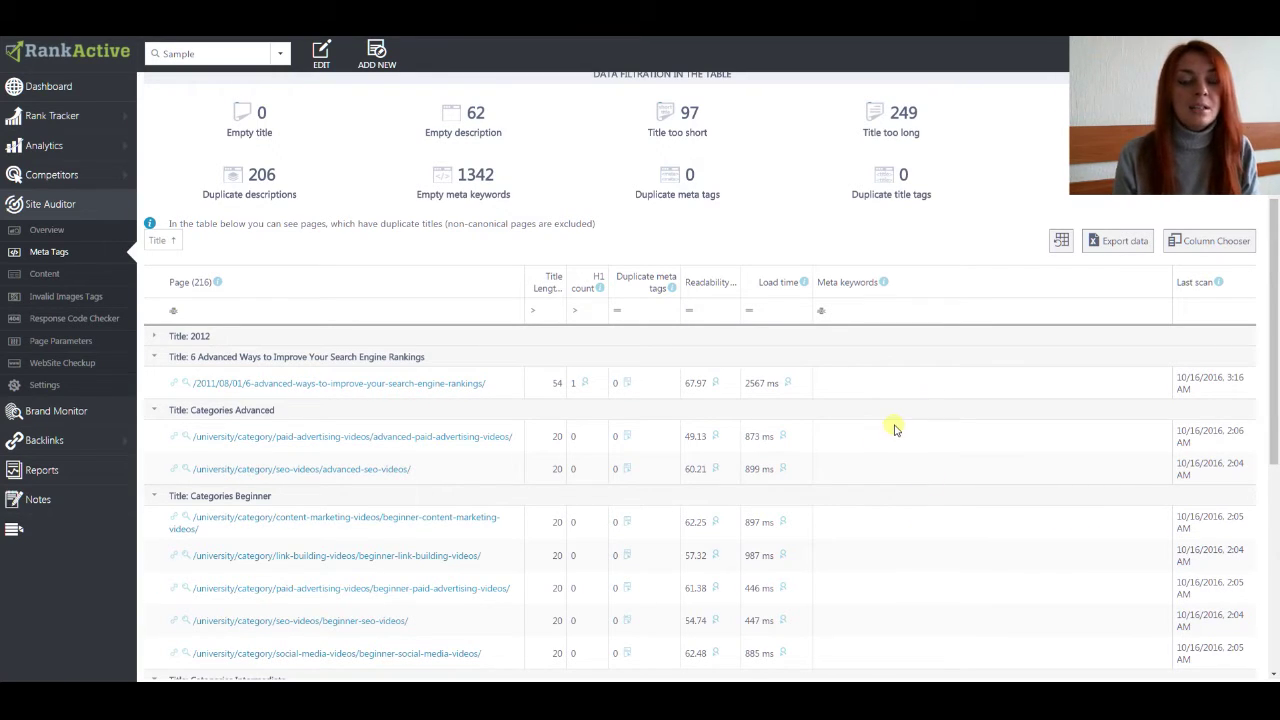
Step: Filter the duplicate-title pages to those with a load time greater than 800 ms
click(780, 316)
click(749, 311)
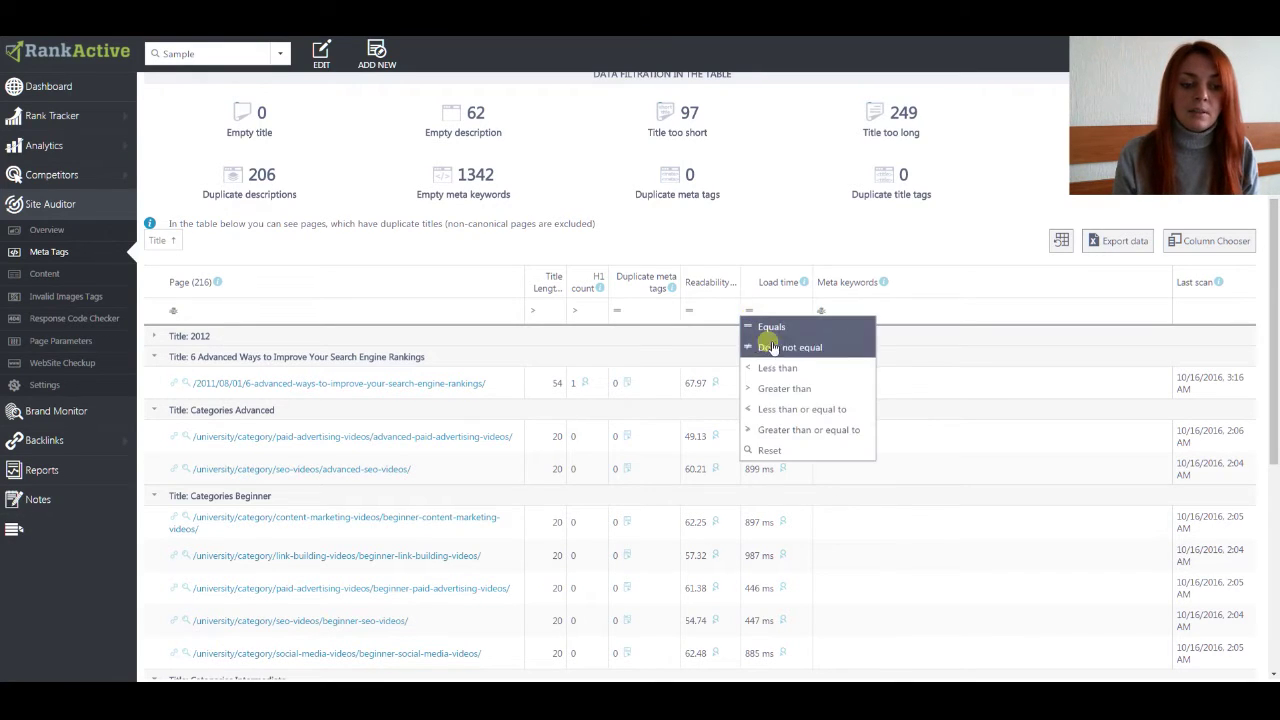
click(779, 390)
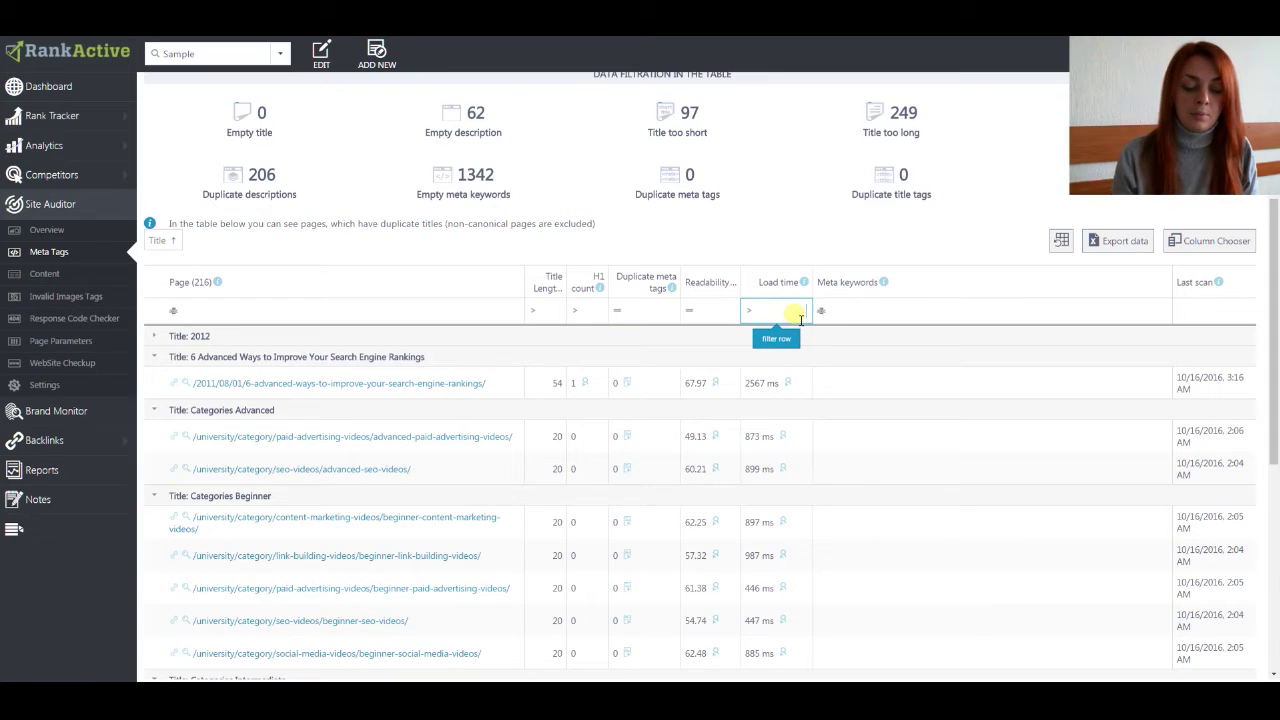
text(80)
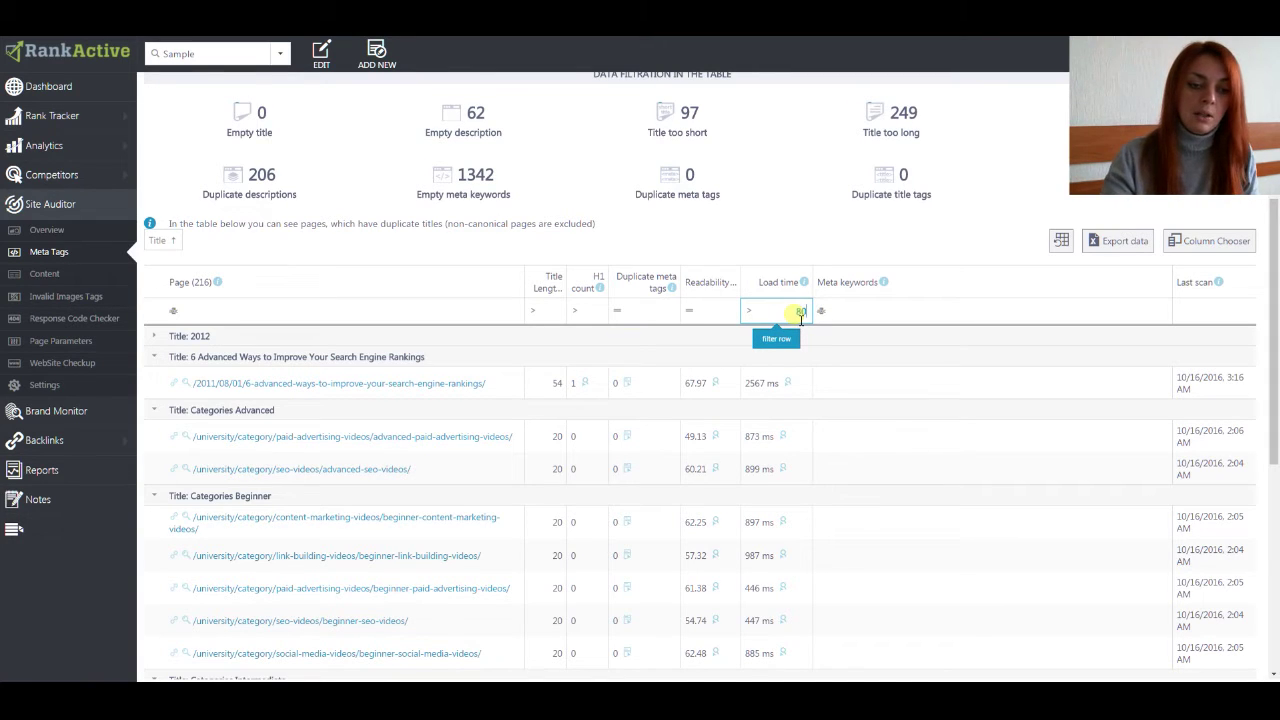
text(0)
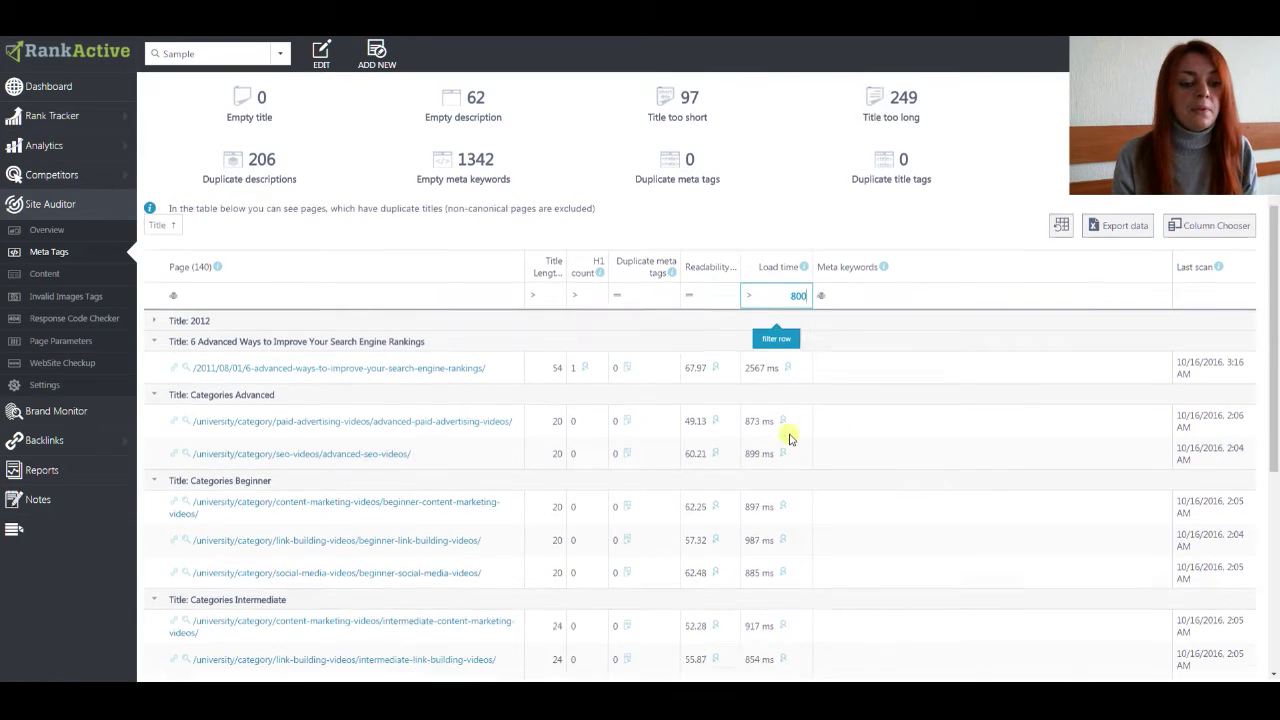
Step: Review the slow-loading duplicate-title pages and reset the Meta Tags table to its default layout
scroll(776, 436, down, 5)
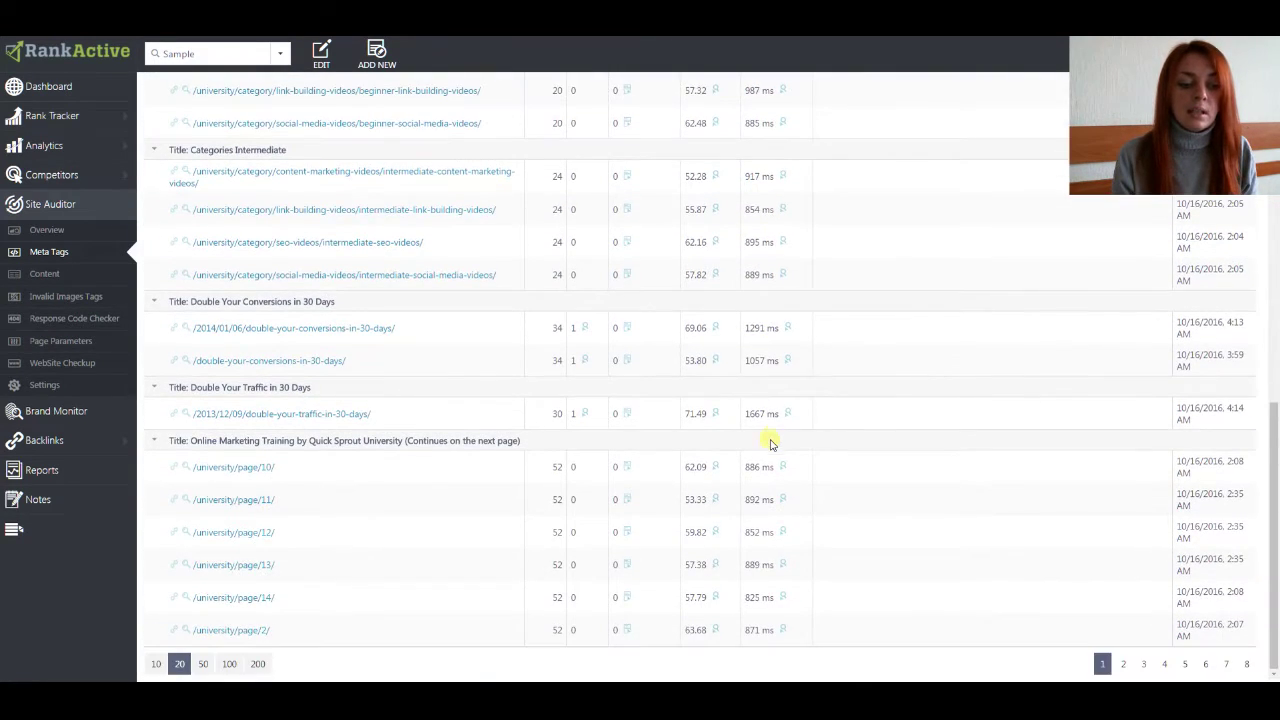
scroll(770, 443, up, 7)
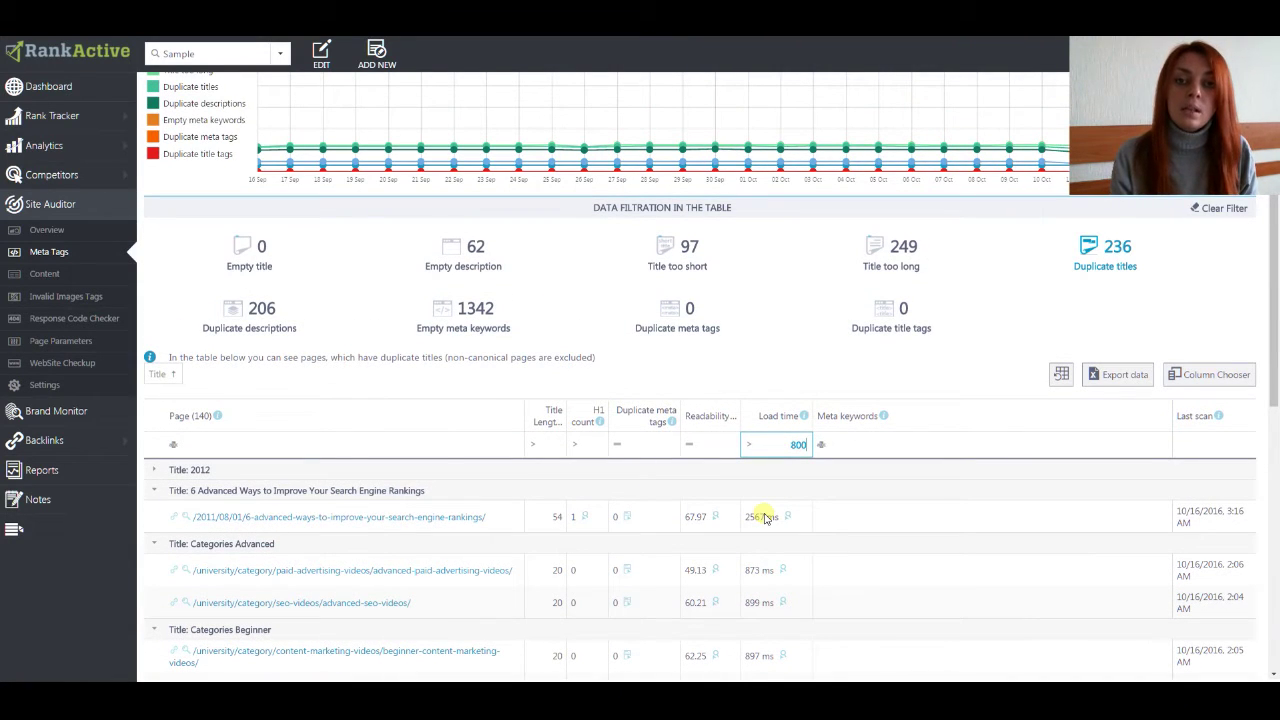
click(1063, 375)
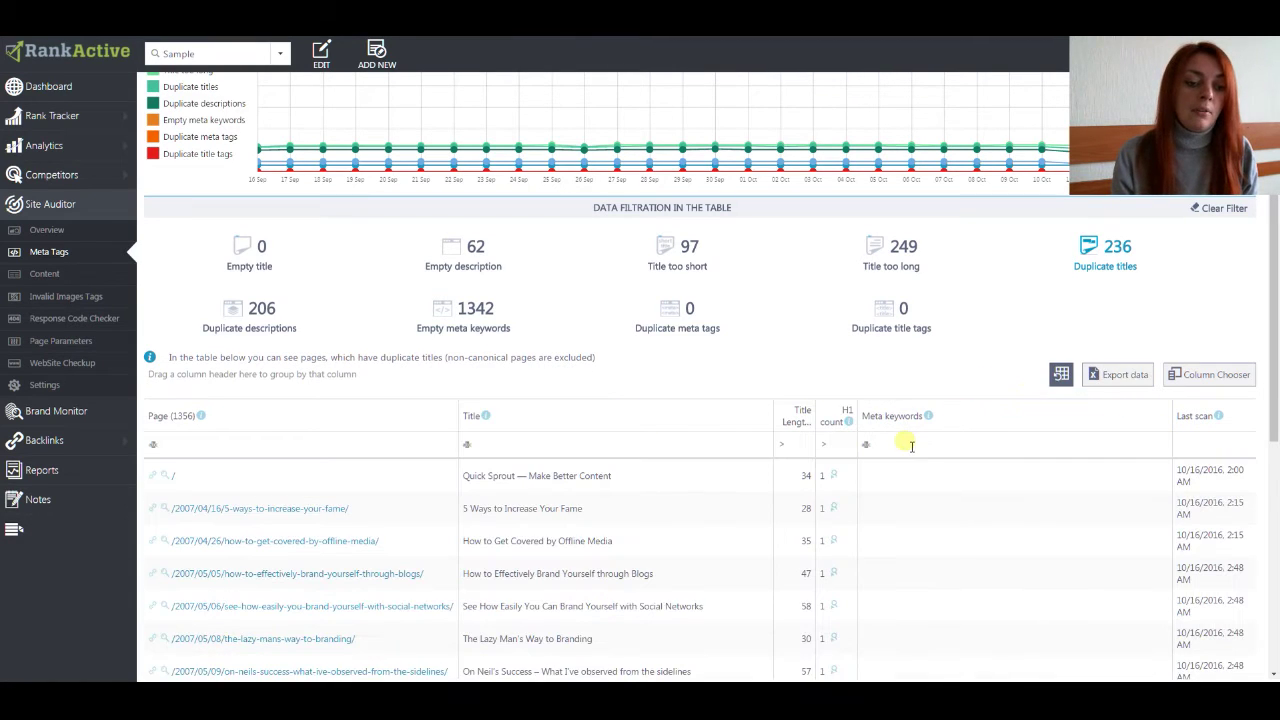
Step: Group the Meta Tags table by Title Length and collapse the Title Length: 4 group
drag(802, 415, 179, 386)
drag(179, 385, 179, 385)
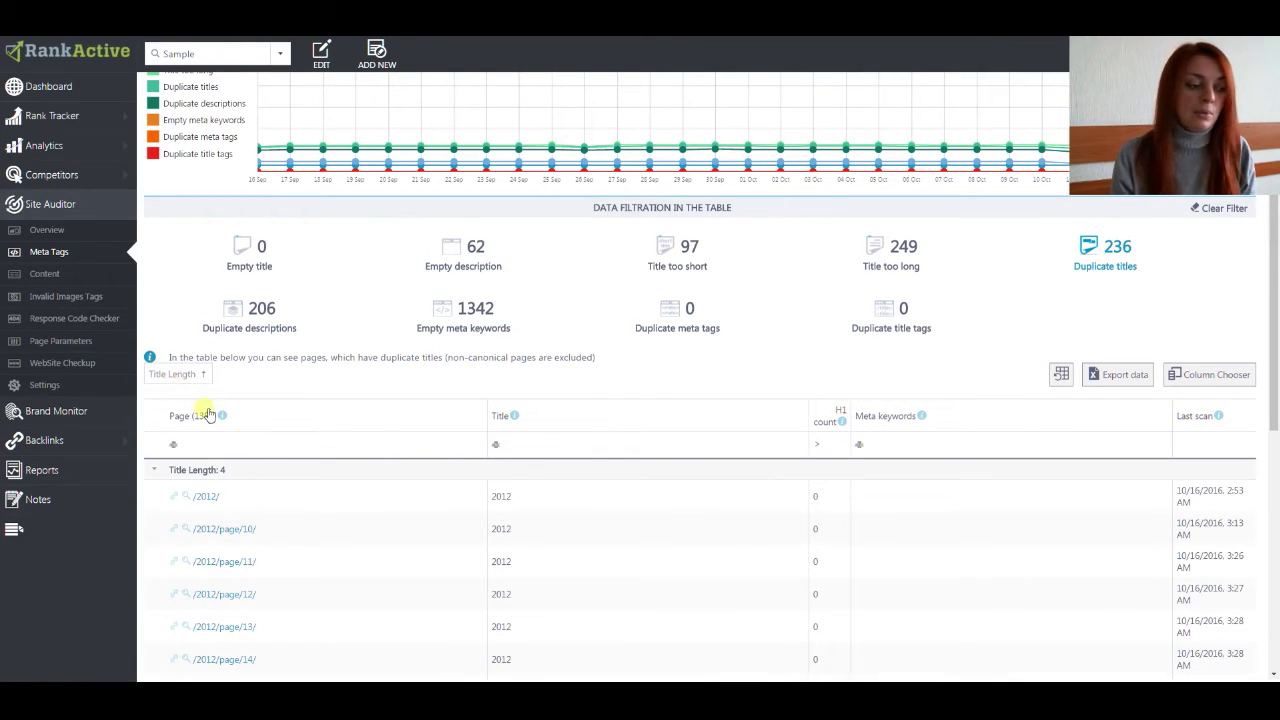
scroll(252, 425, down, 1)
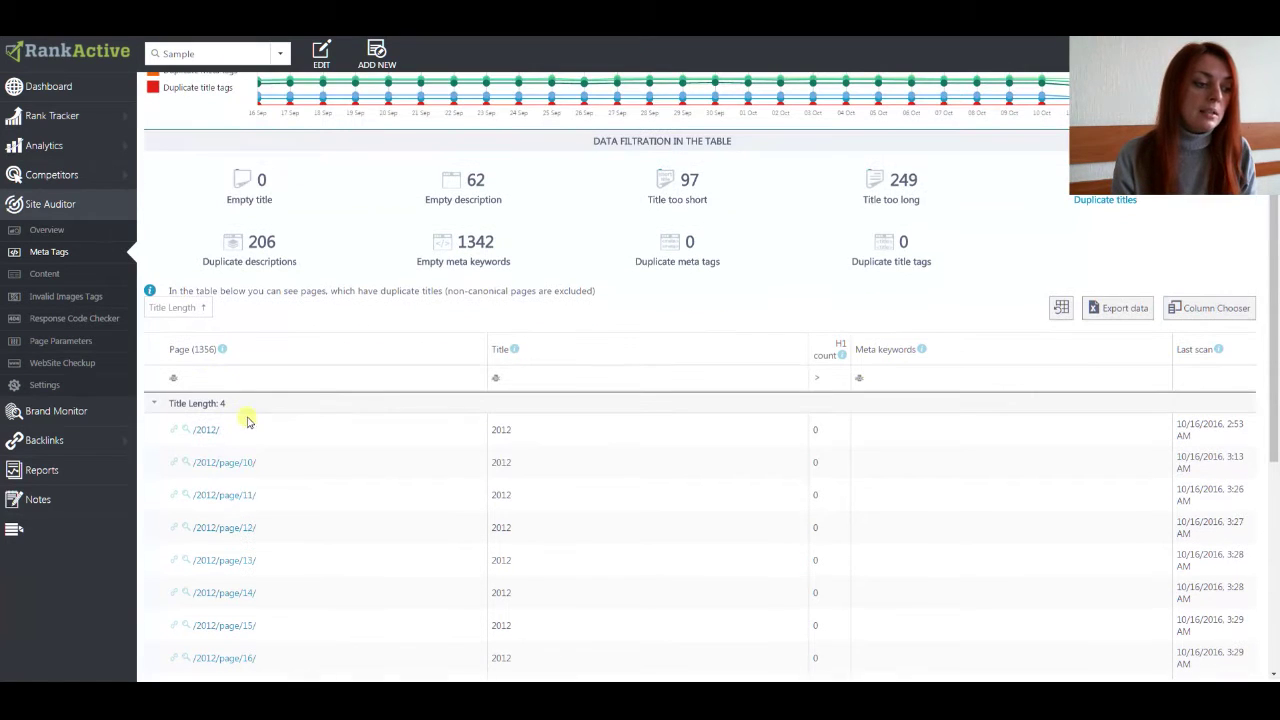
click(158, 405)
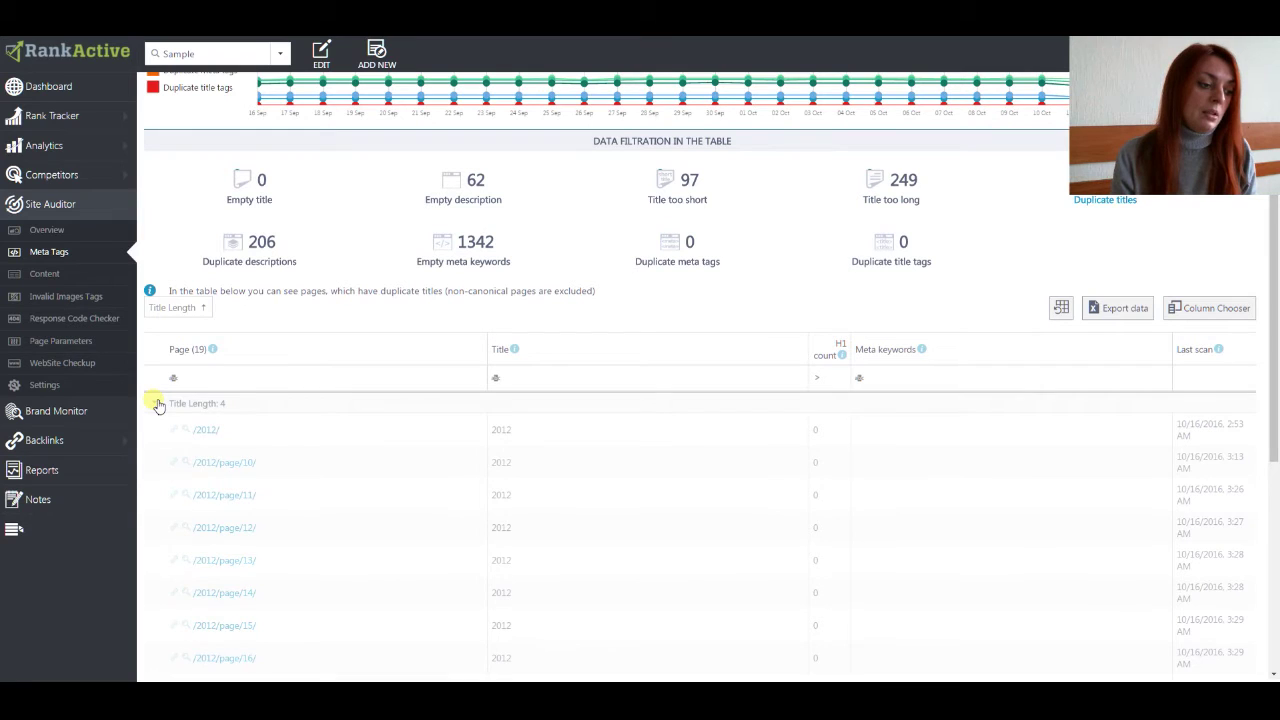
scroll(214, 360, down, 4)
scroll(210, 390, down, 3)
scroll(222, 475, up, 9)
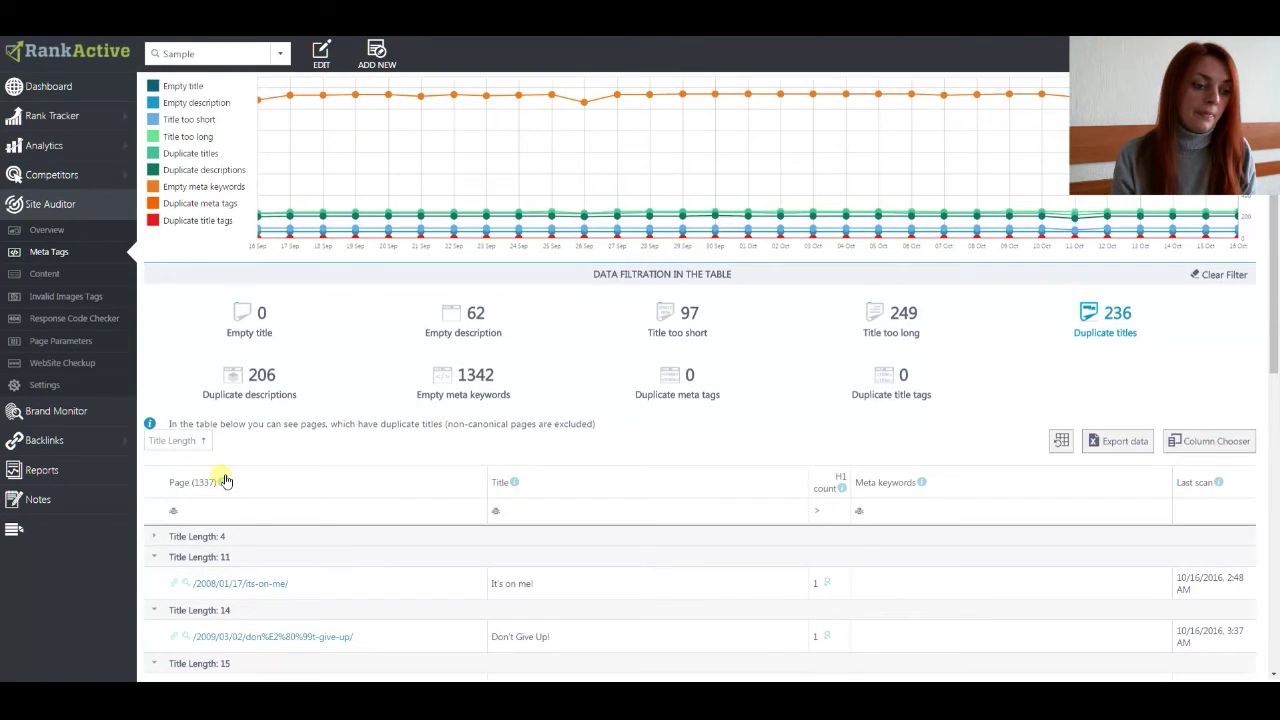
scroll(380, 511, up, 1)
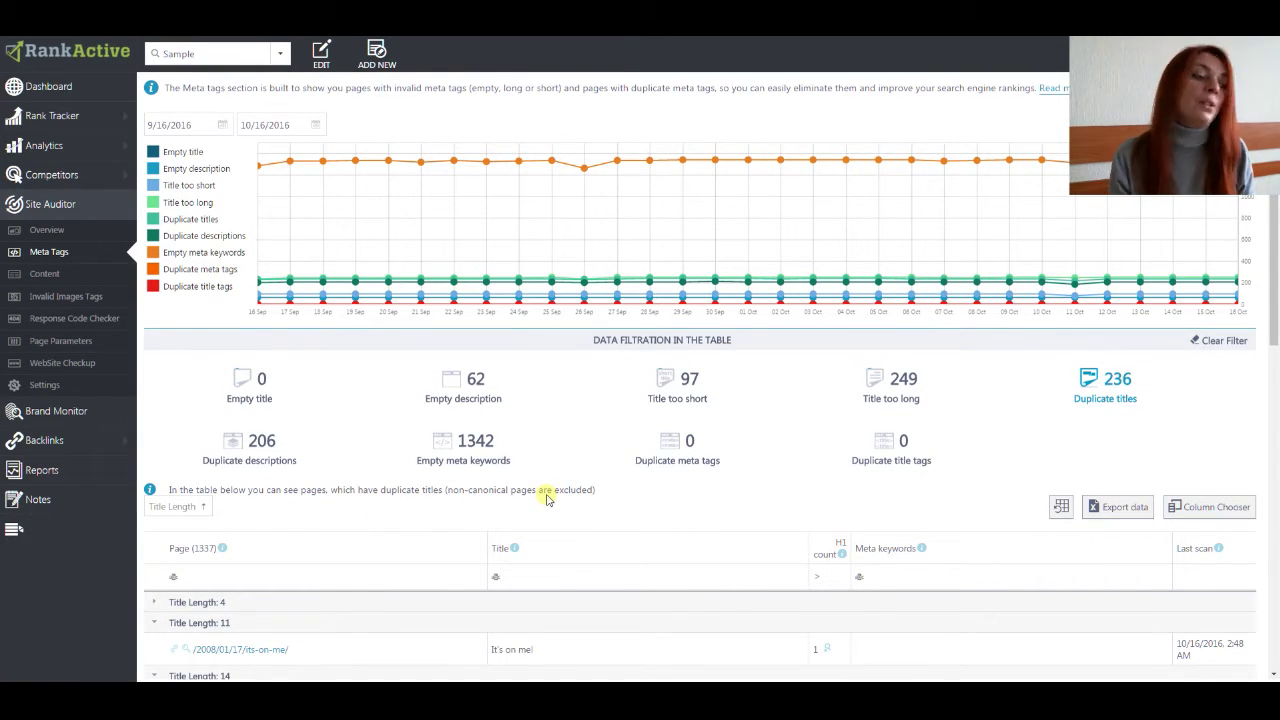
Step: In the Content report, list the duplicate pages and expand /university/category/seo-videos/beginner-seo-videos/page/2/ to see its matching pages
click(77, 275)
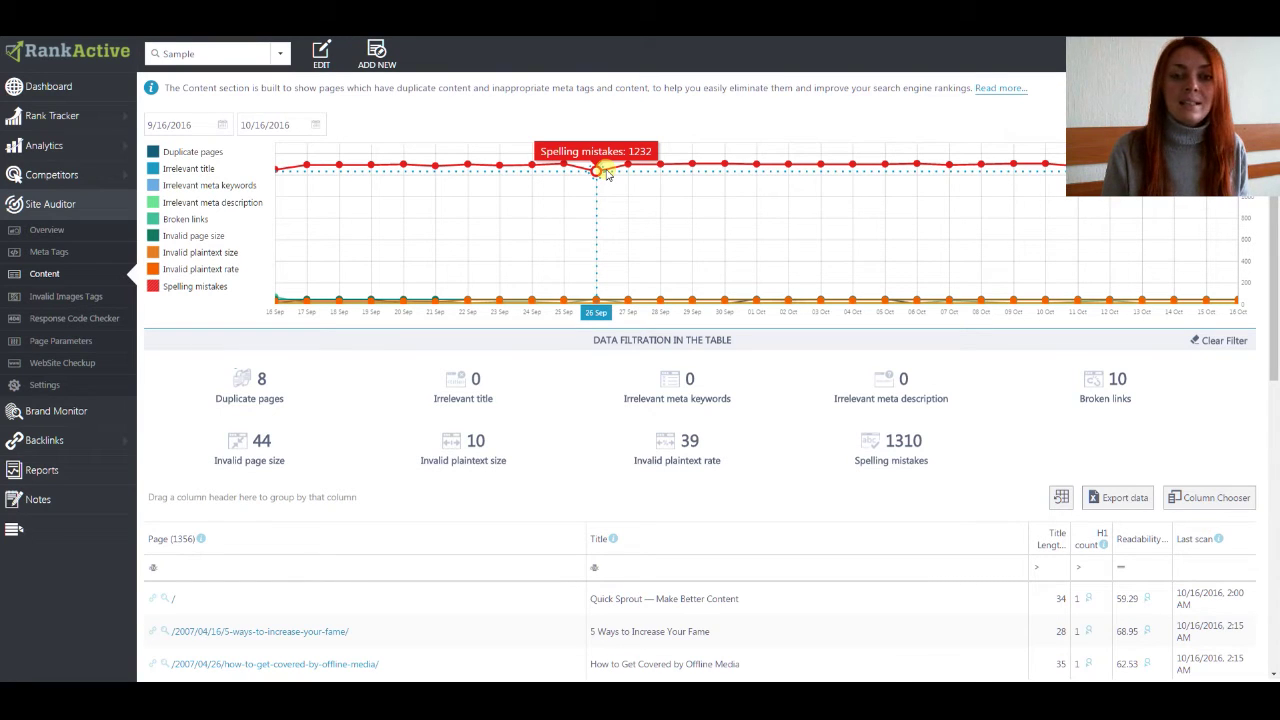
scroll(600, 178, down, 3)
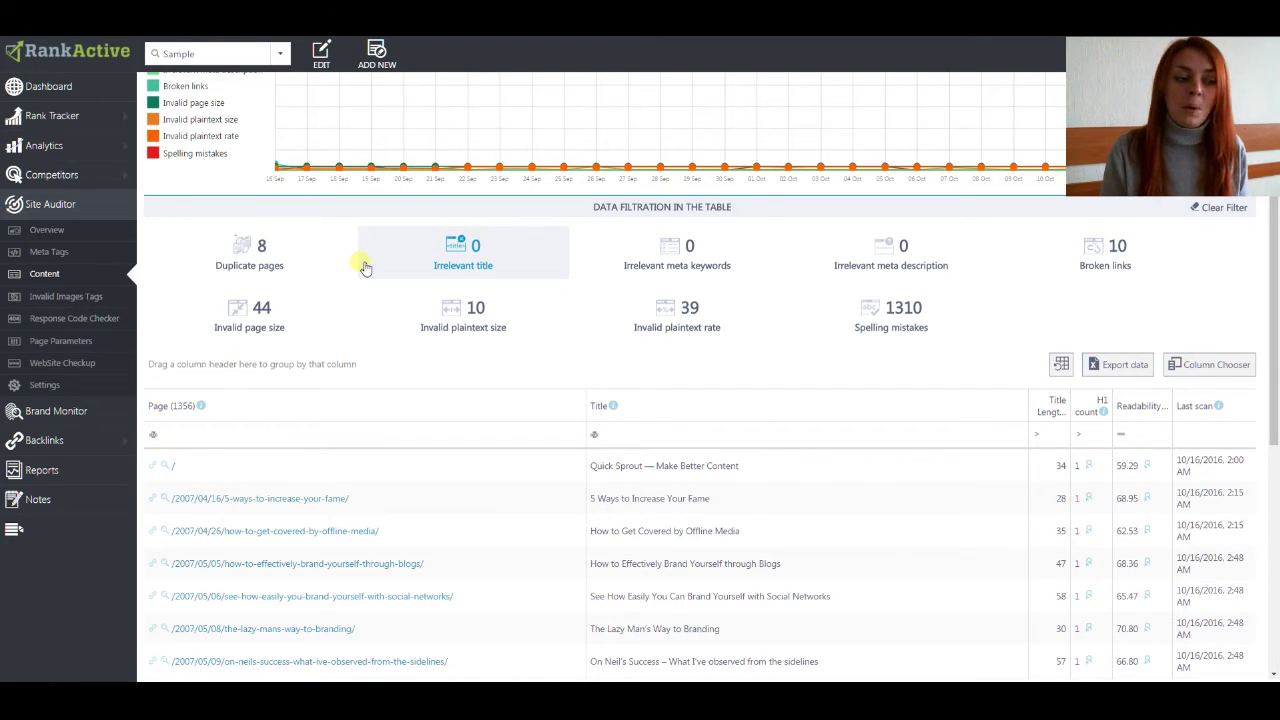
click(285, 262)
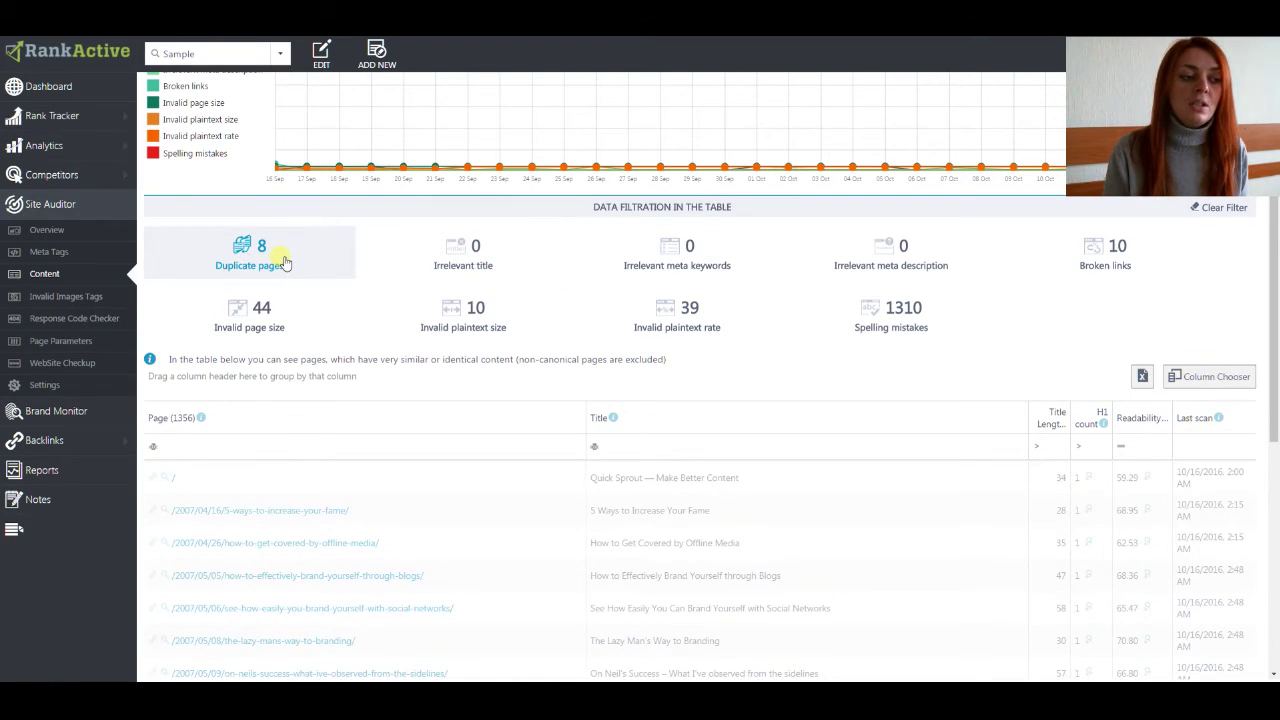
scroll(300, 300, down, 2)
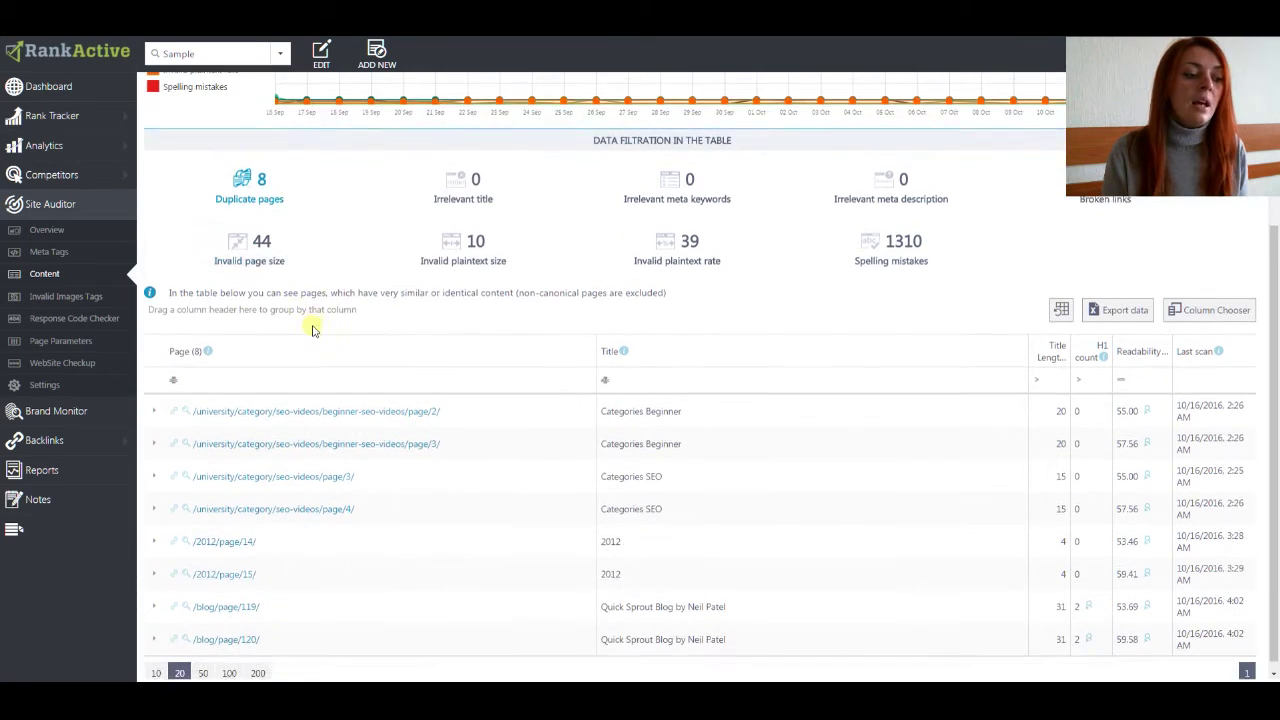
scroll(285, 530, up, 1)
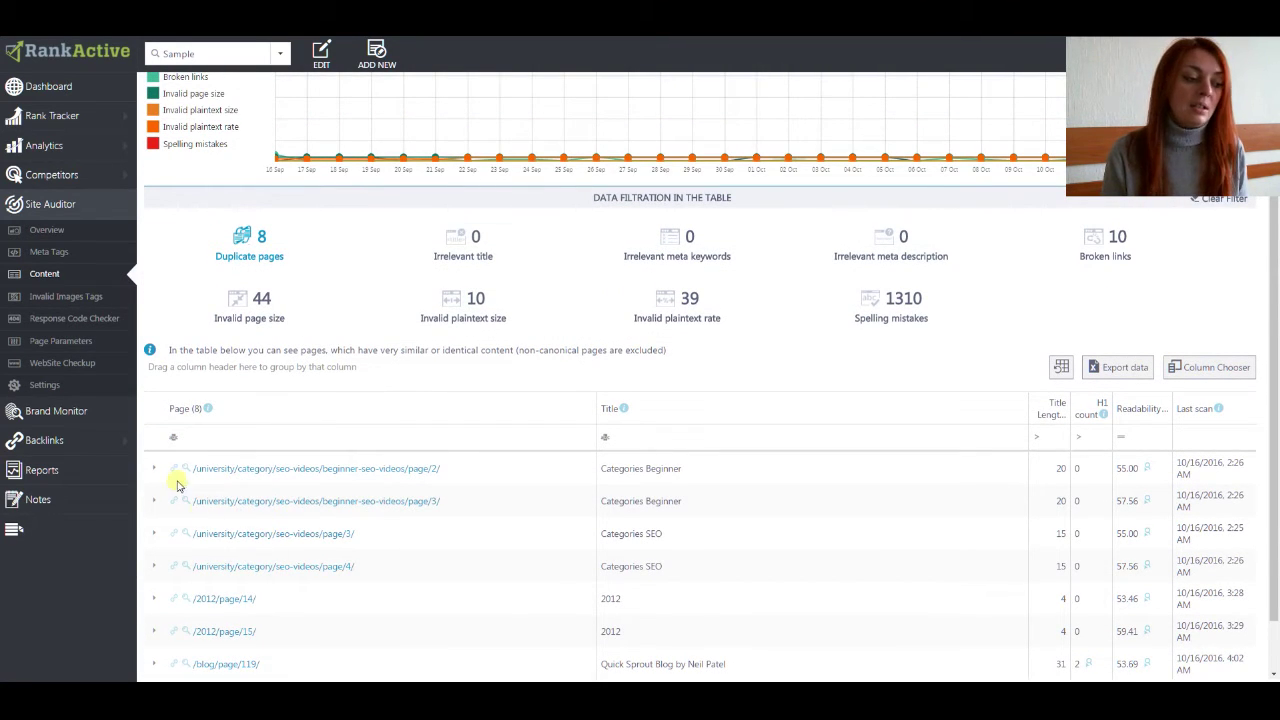
click(155, 469)
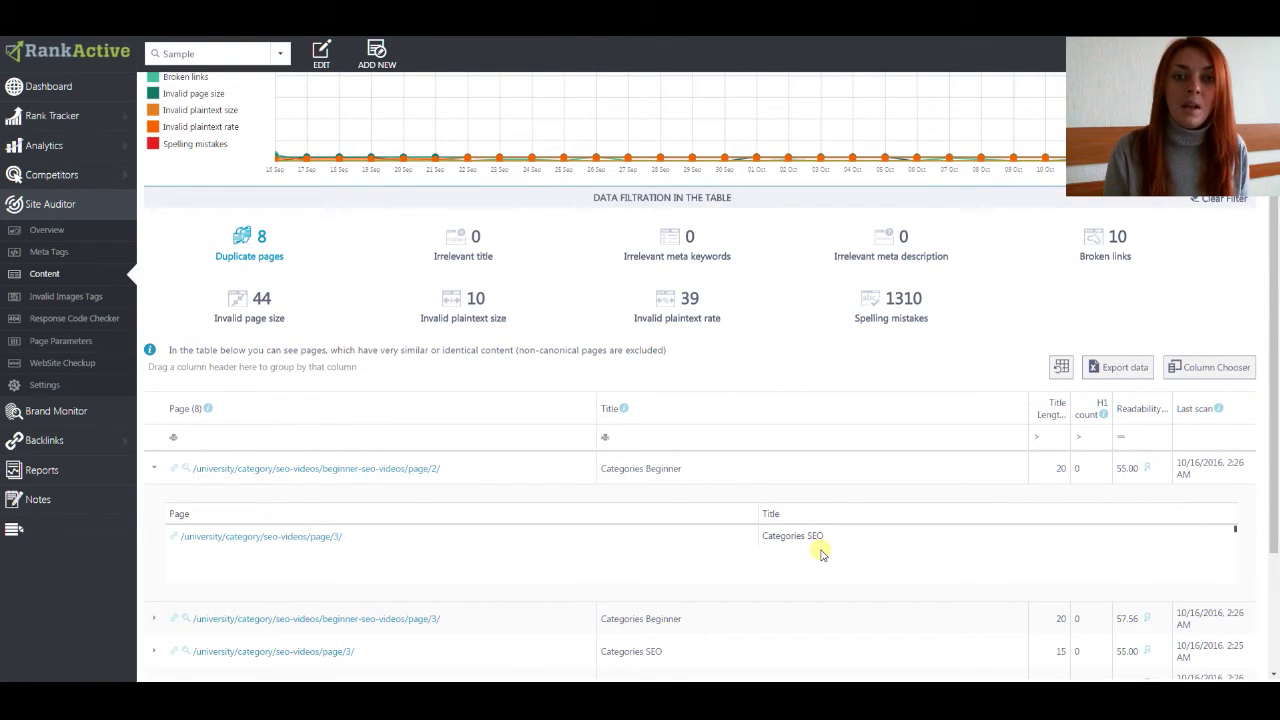
Step: Add the Meta description length column to the duplicate pages table between Page and Title
click(1220, 368)
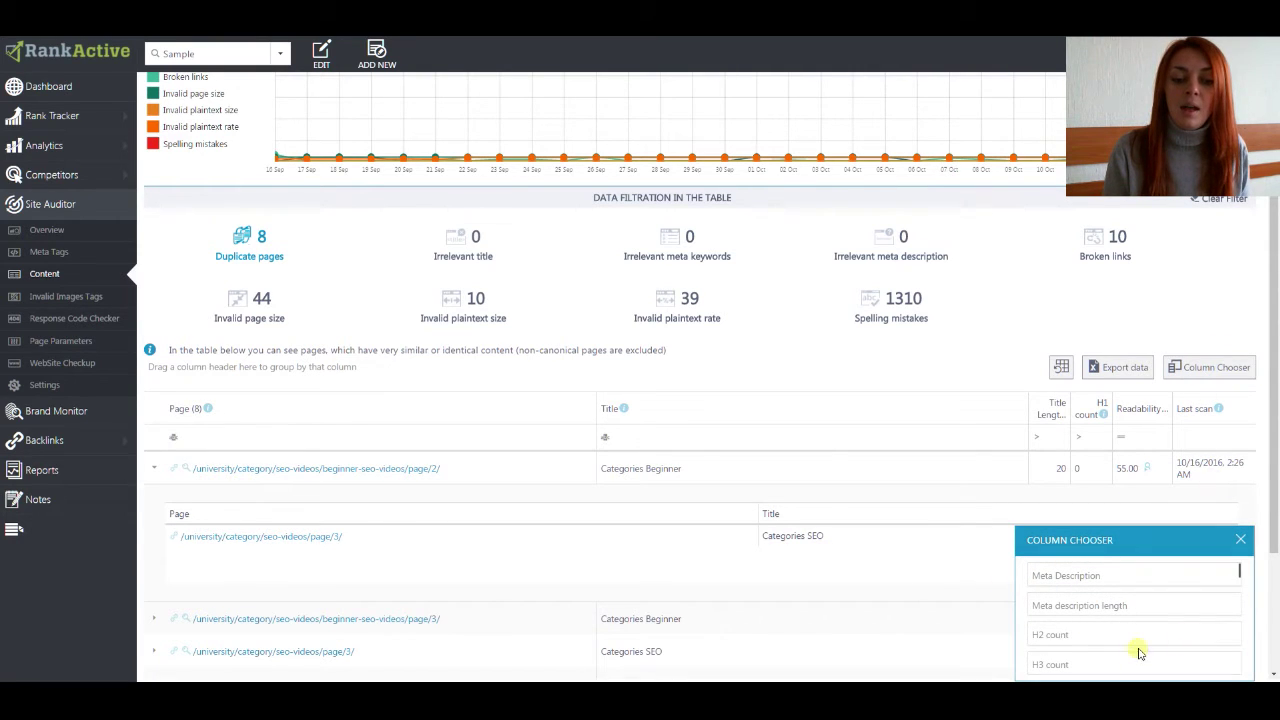
drag(1100, 605, 686, 415)
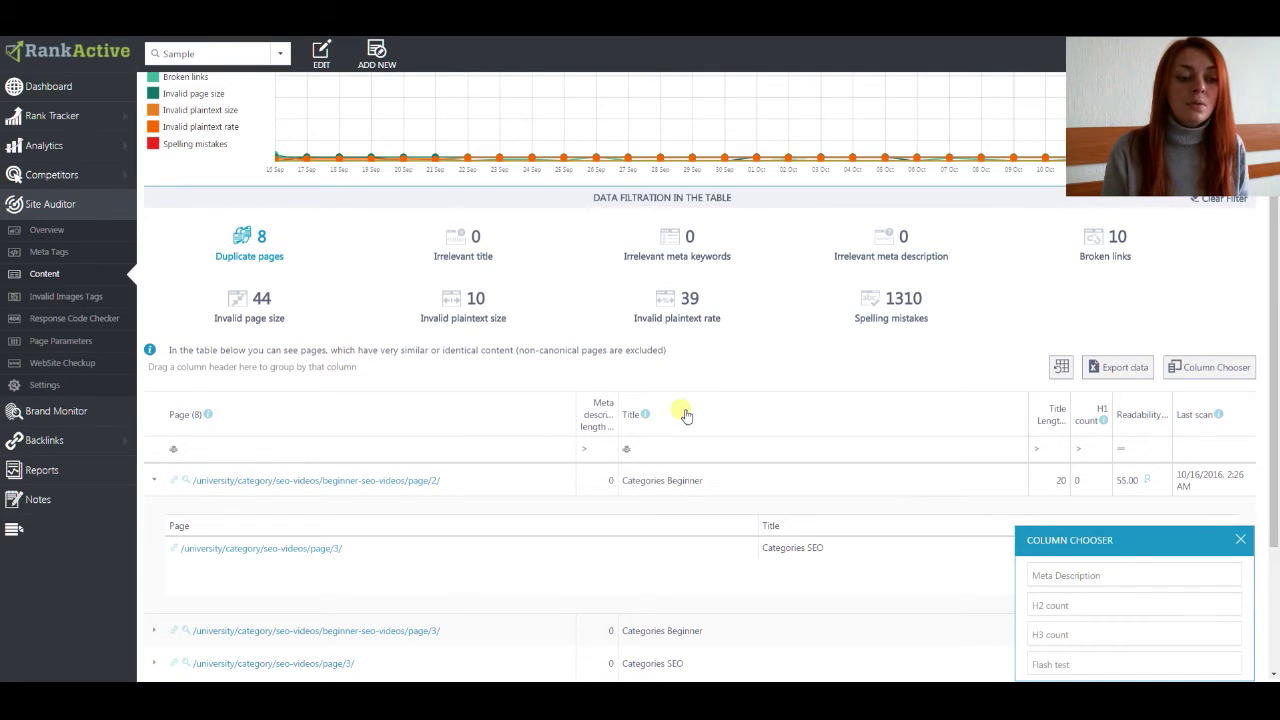
scroll(614, 463, down, 3)
scroll(600, 457, up, 2)
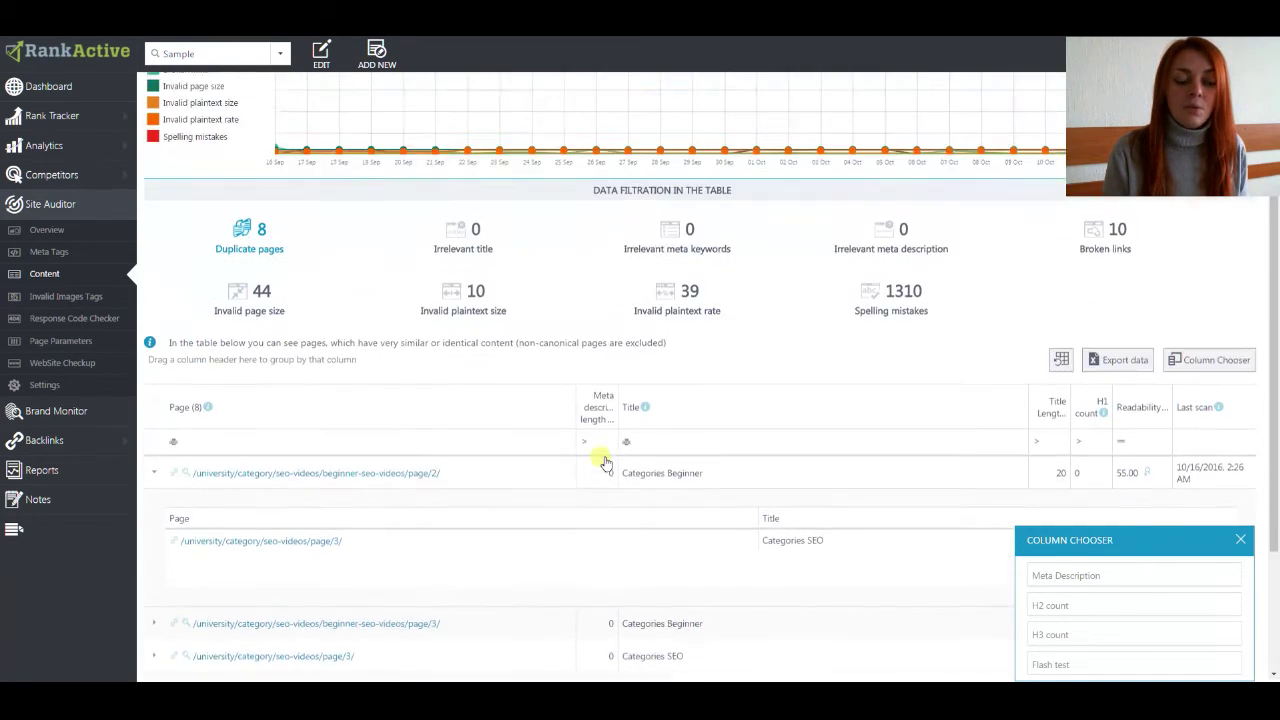
scroll(605, 463, up, 2)
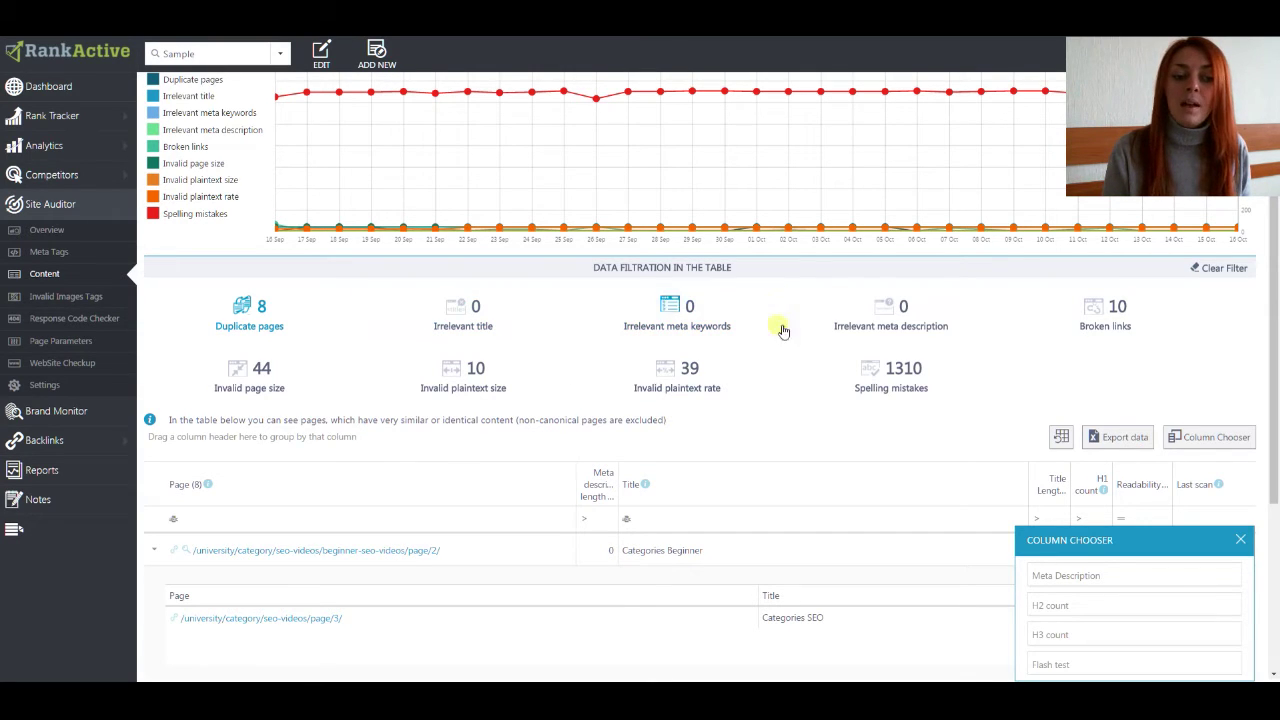
Step: Filter the Content table to the pages that have broken links
click(1103, 333)
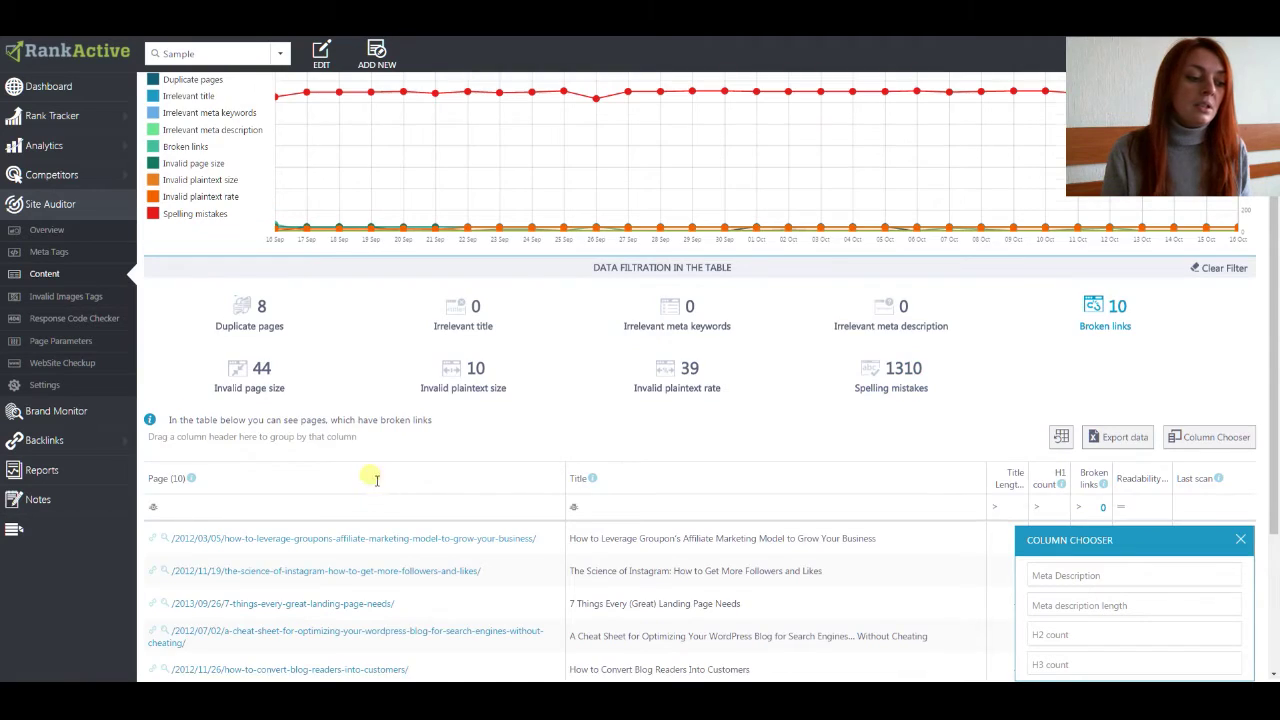
scroll(371, 477, down, 2)
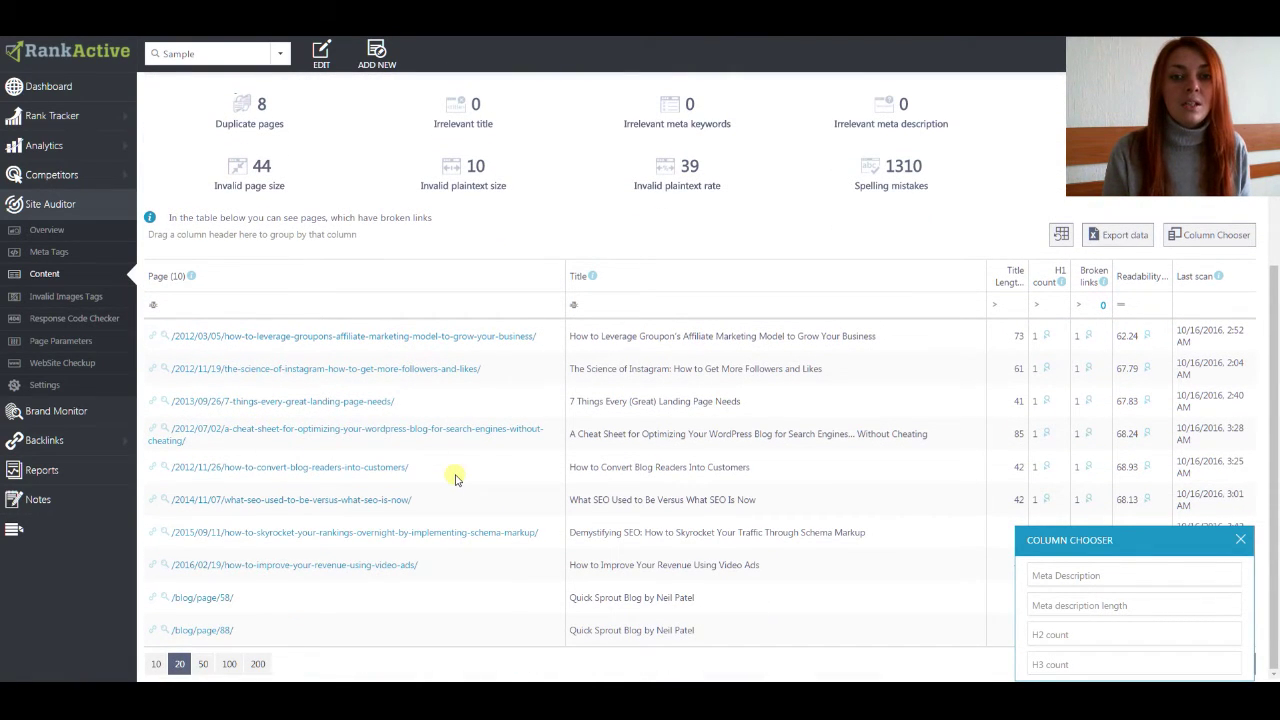
scroll(868, 484, up, 1)
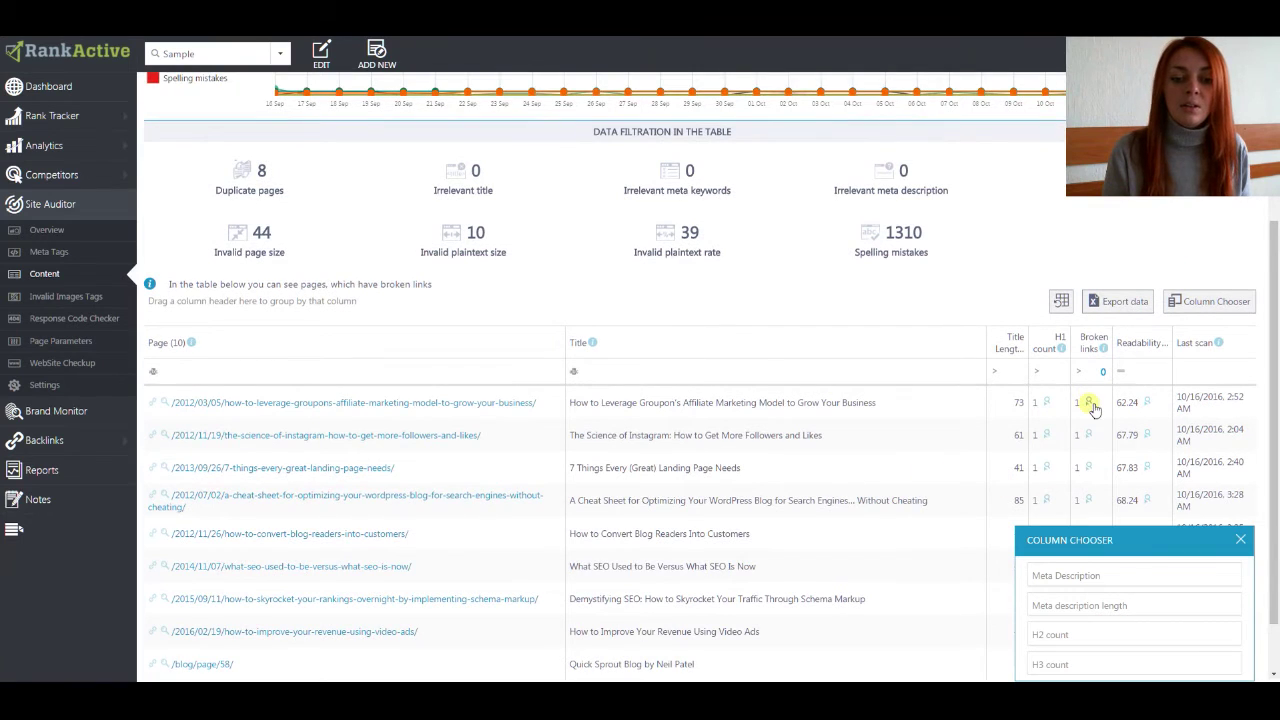
Step: View the broken link details of the Groupon affiliate marketing page, try the link's target, and close the details
click(1089, 403)
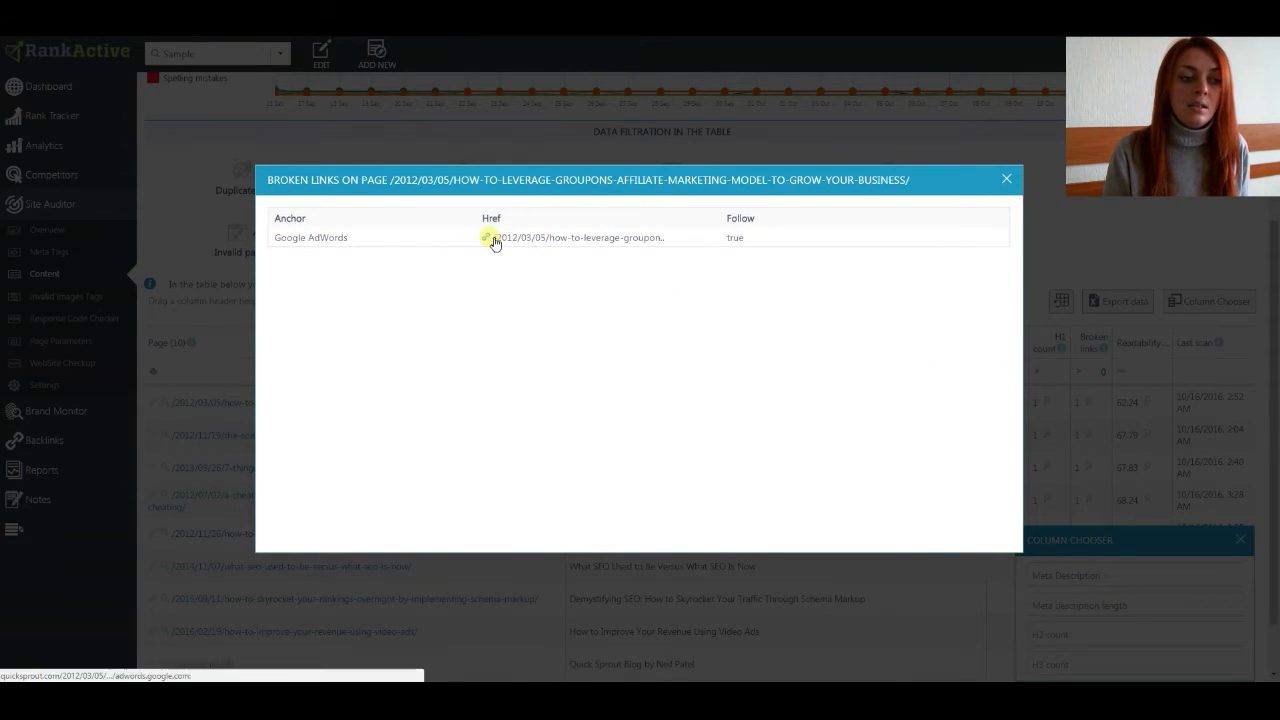
click(490, 239)
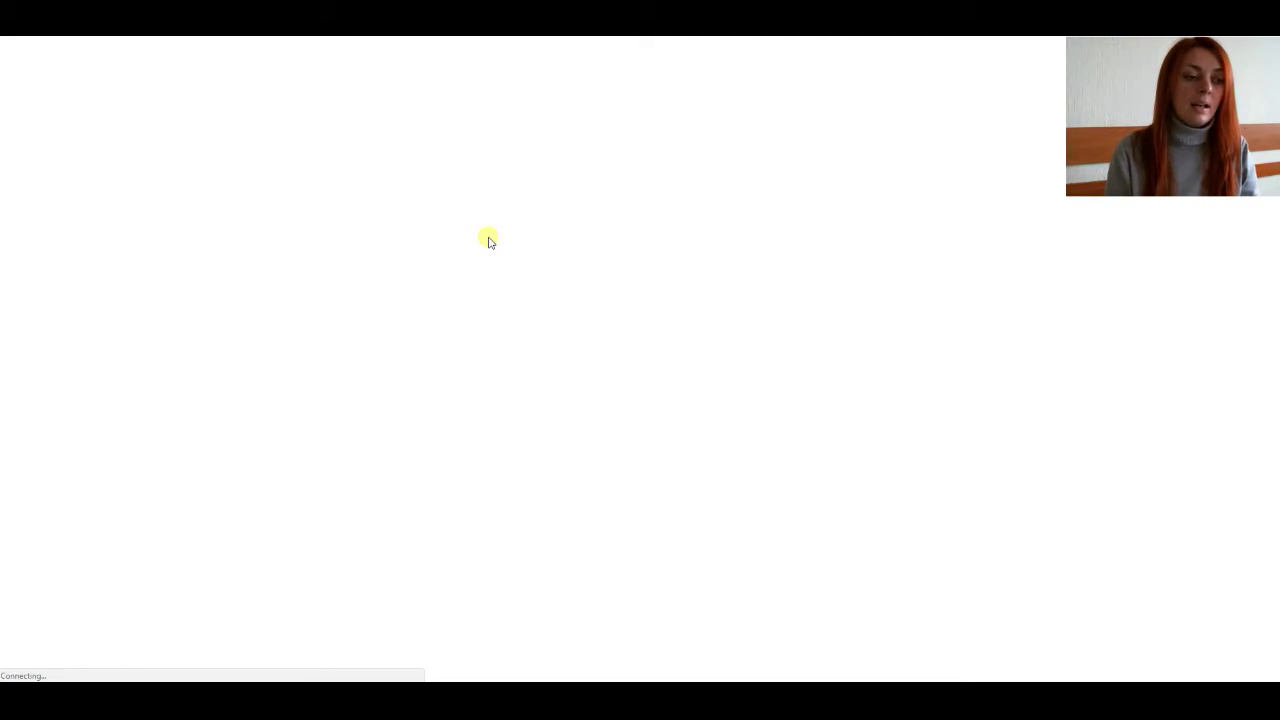
key(ctrl+w)
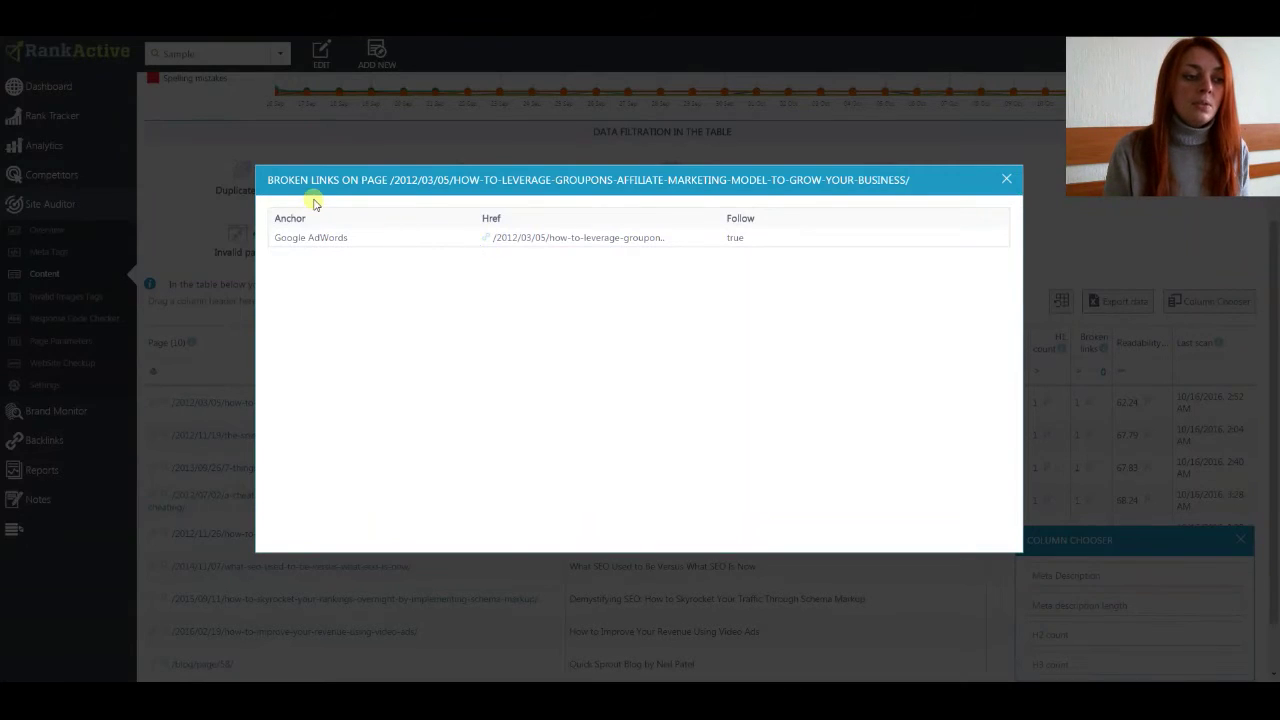
click(1051, 256)
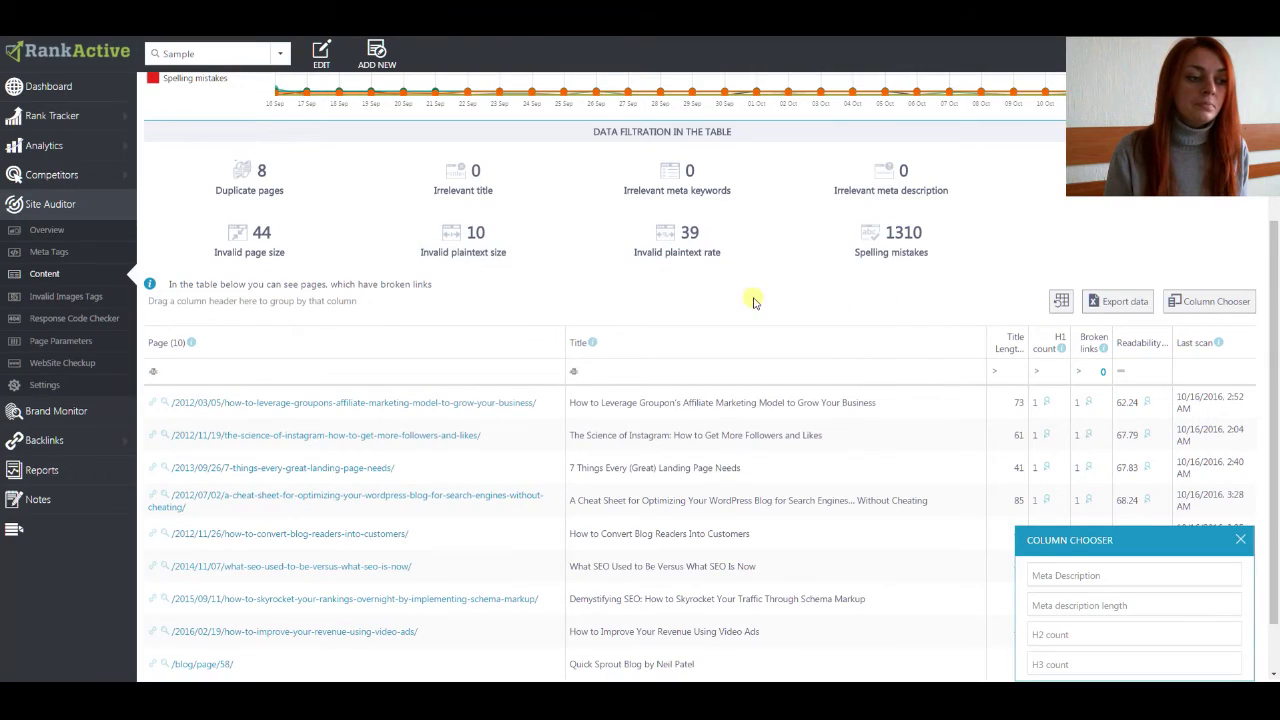
Step: Filter the Content table to the pages with an invalid plaintext size
scroll(520, 294, up, 1)
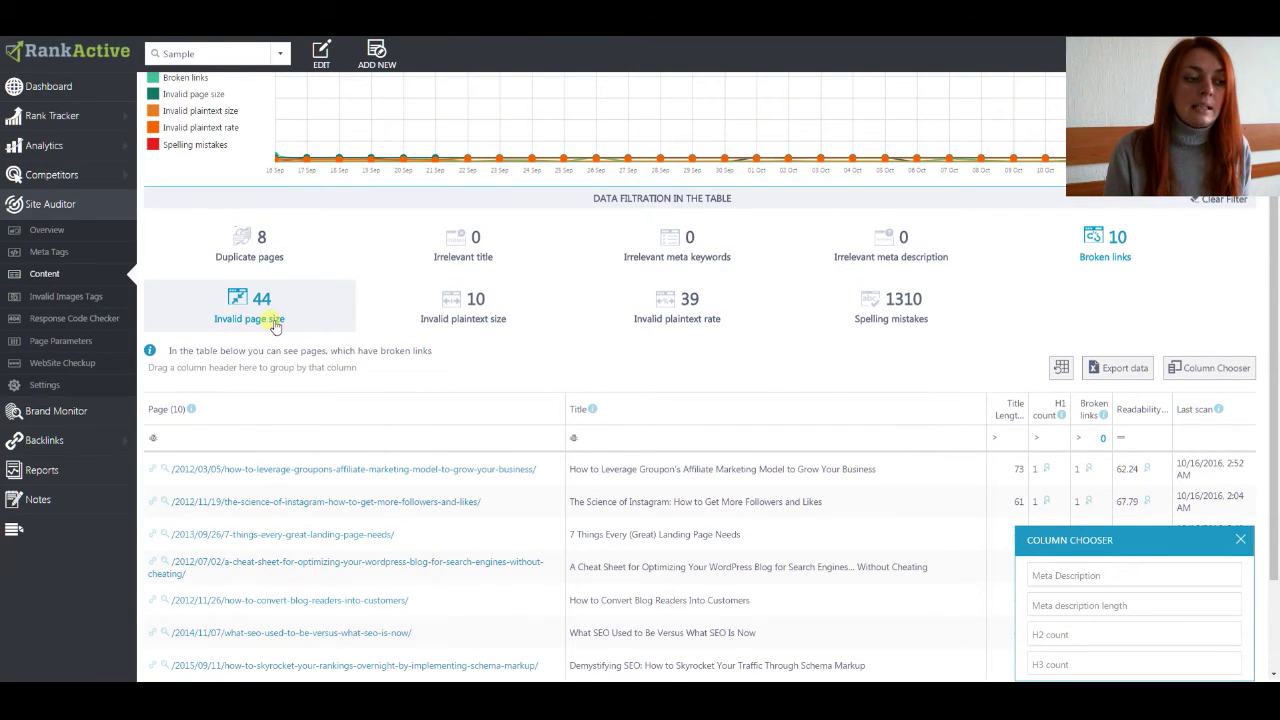
click(446, 321)
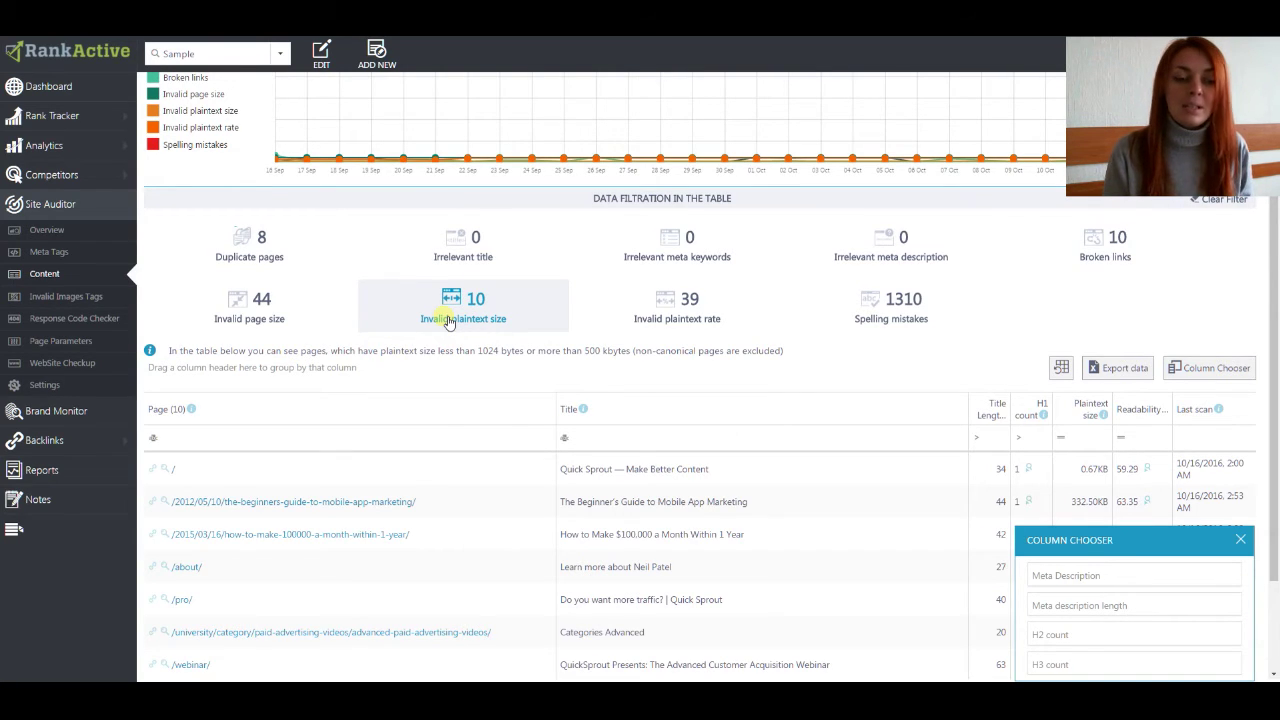
Step: Filter the Content table to the pages with spelling mistakes and review the misspelled words
click(890, 320)
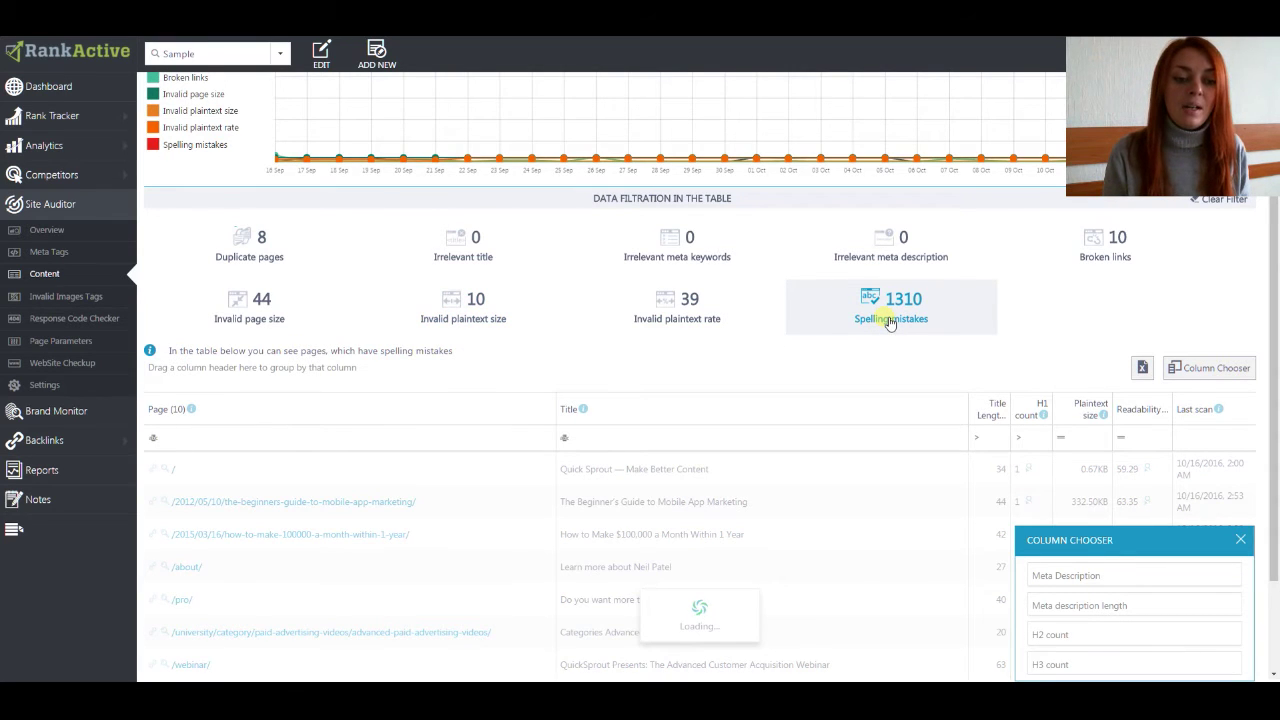
scroll(890, 330, down, 1)
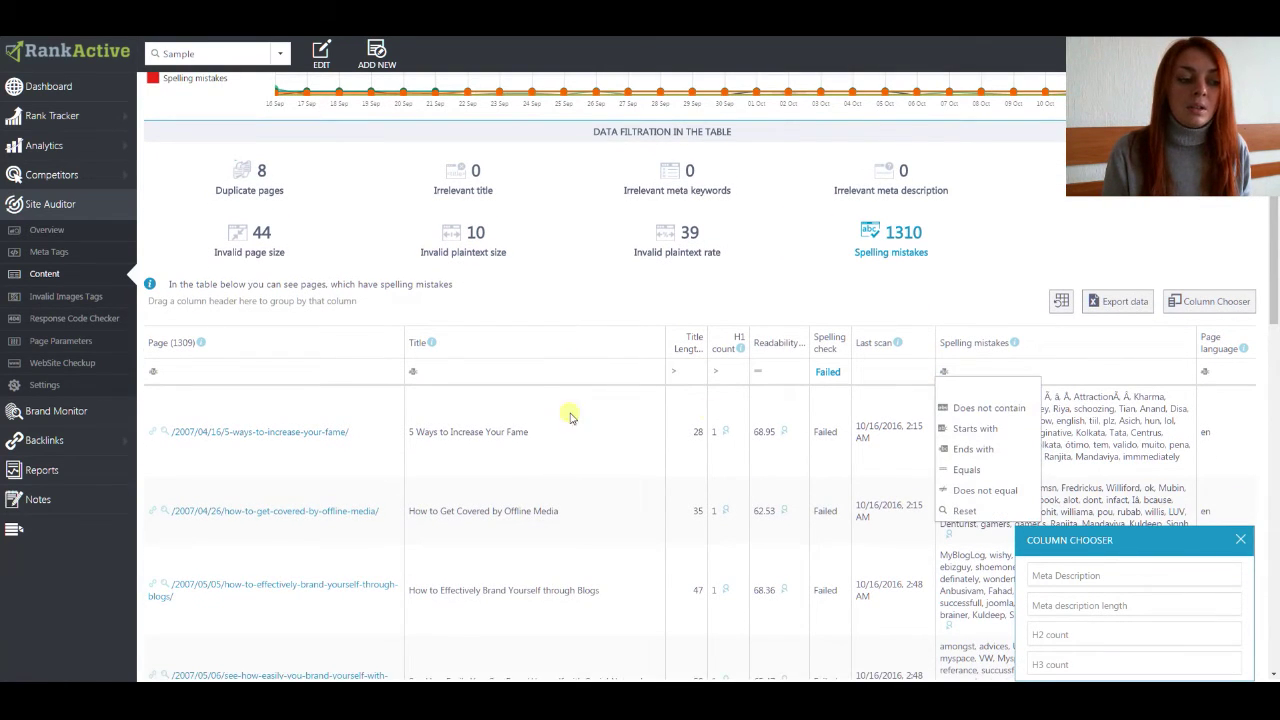
scroll(240, 380, down, 4)
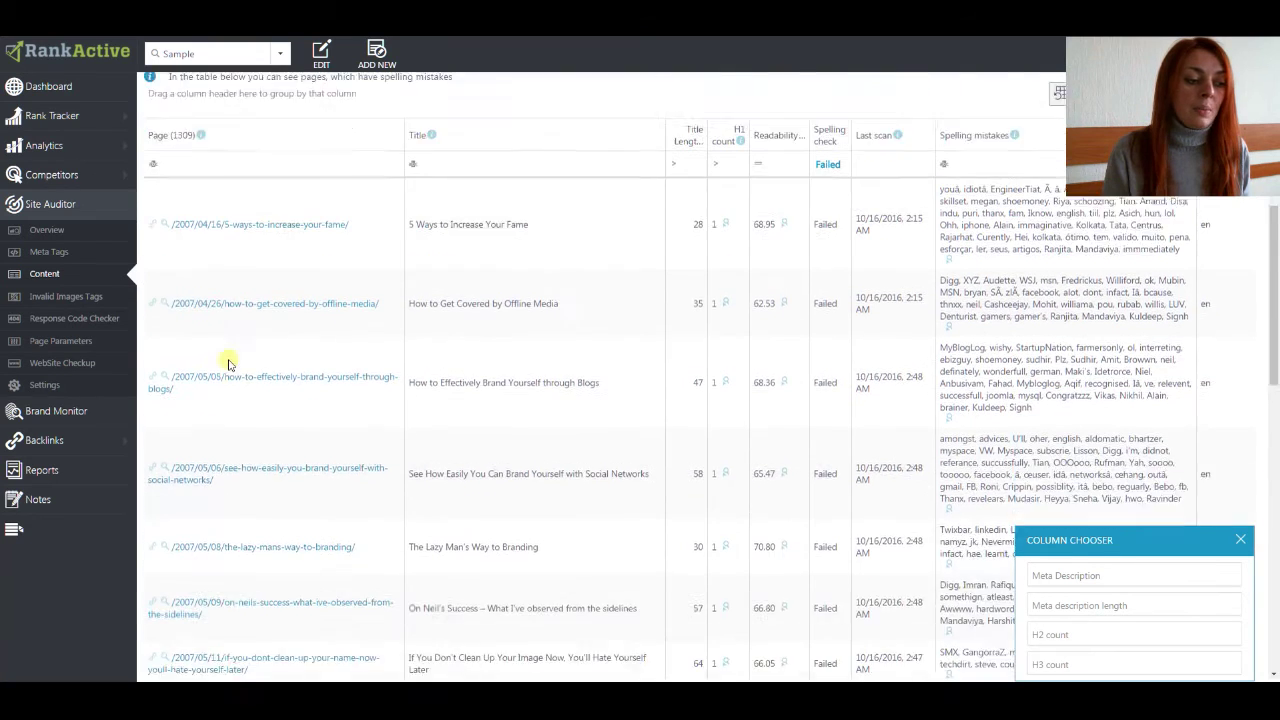
scroll(1057, 394, up, 2)
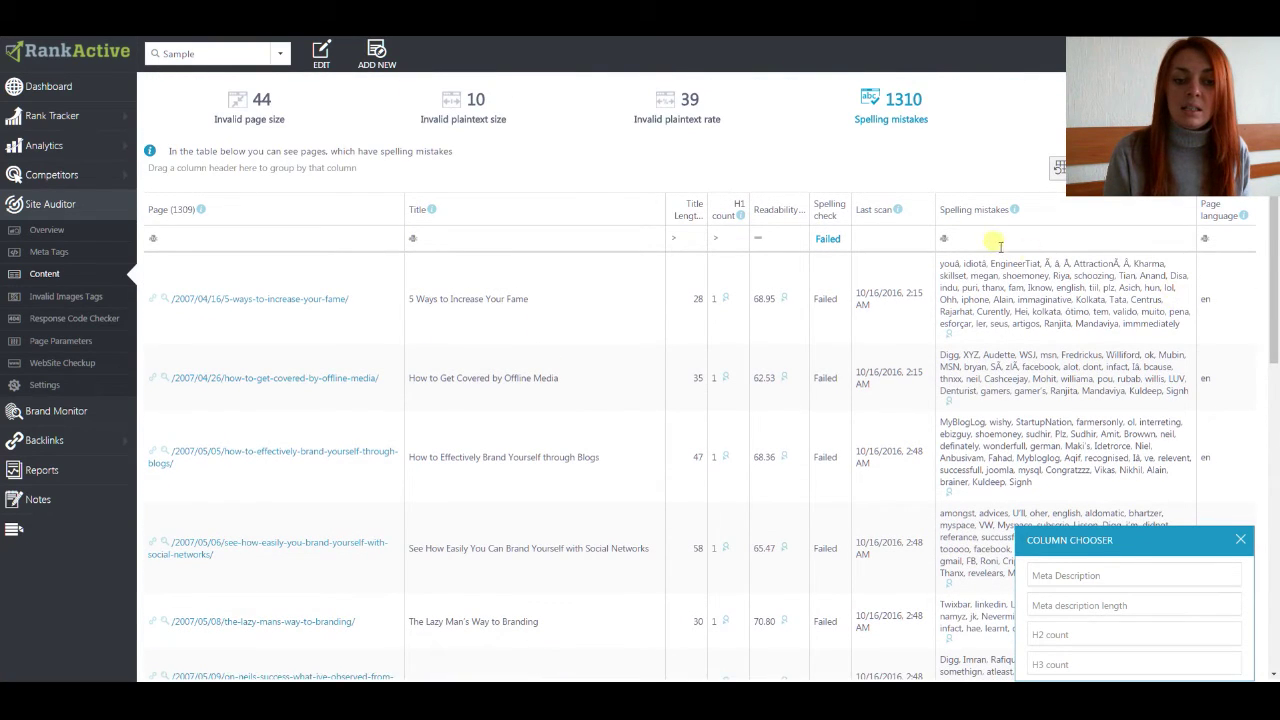
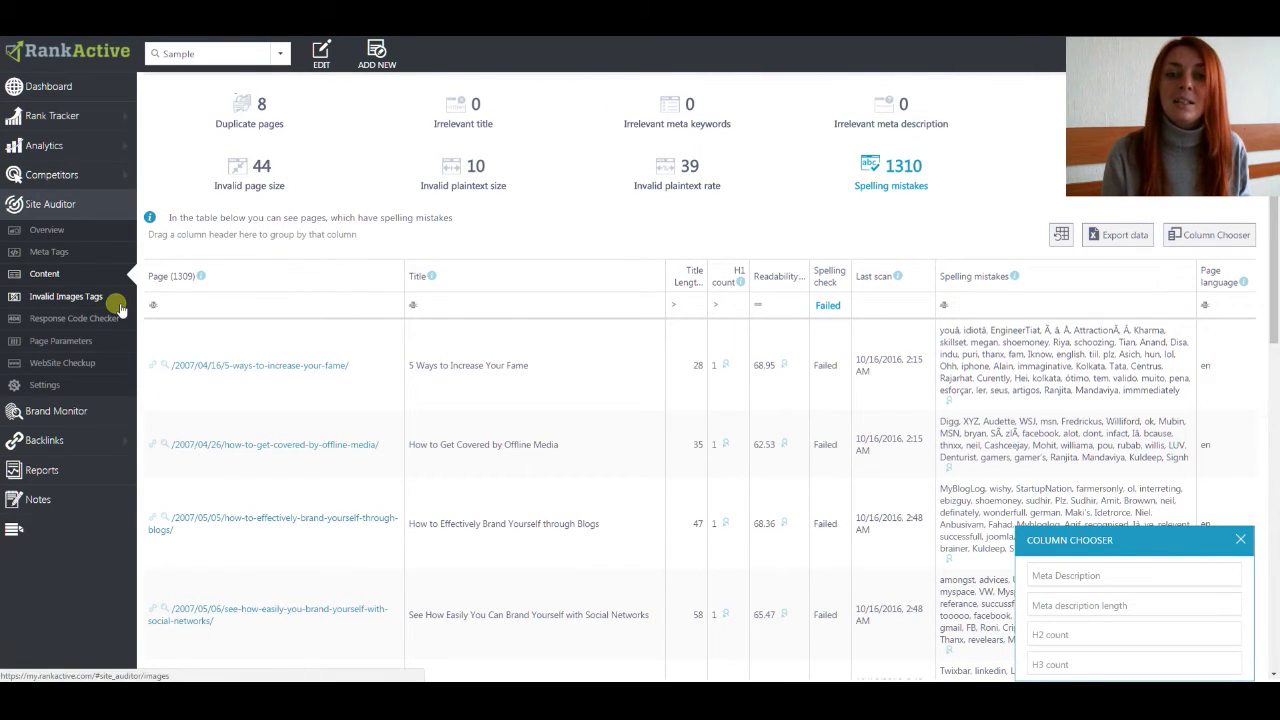
Step: Open the Response Code Checker report and filter its table to the 4xx pages
click(118, 314)
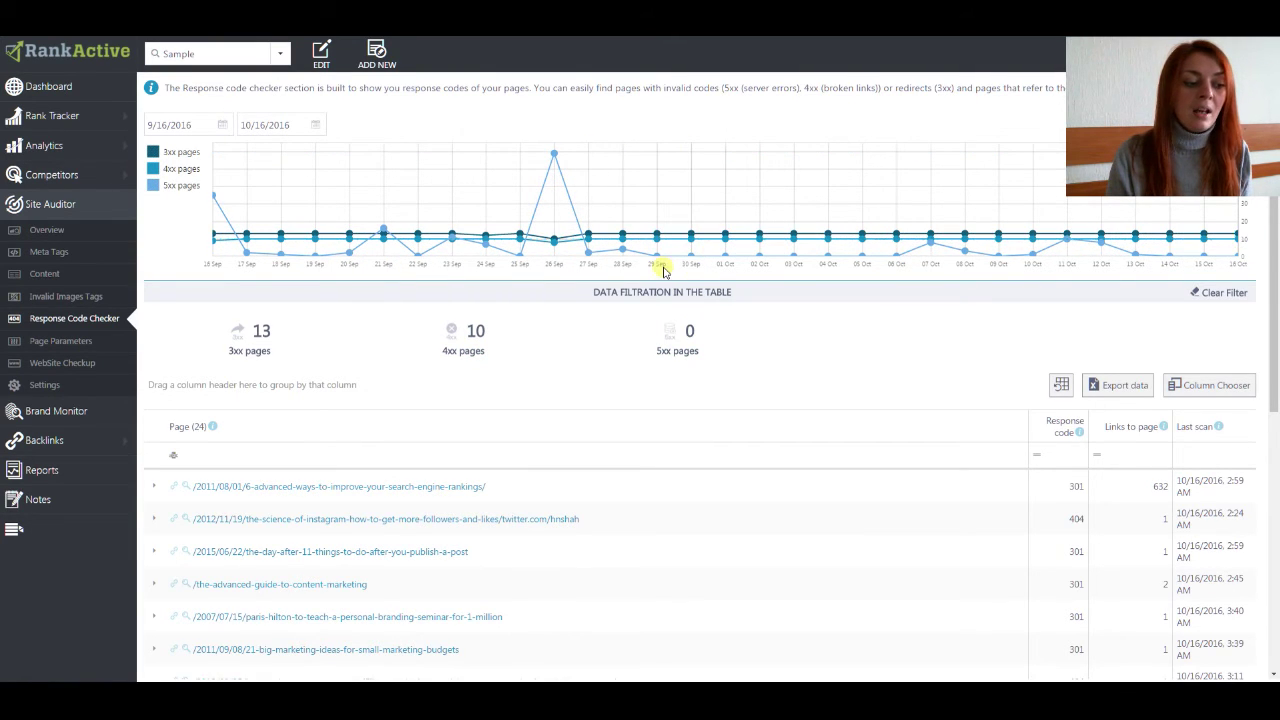
scroll(620, 336, down, 1)
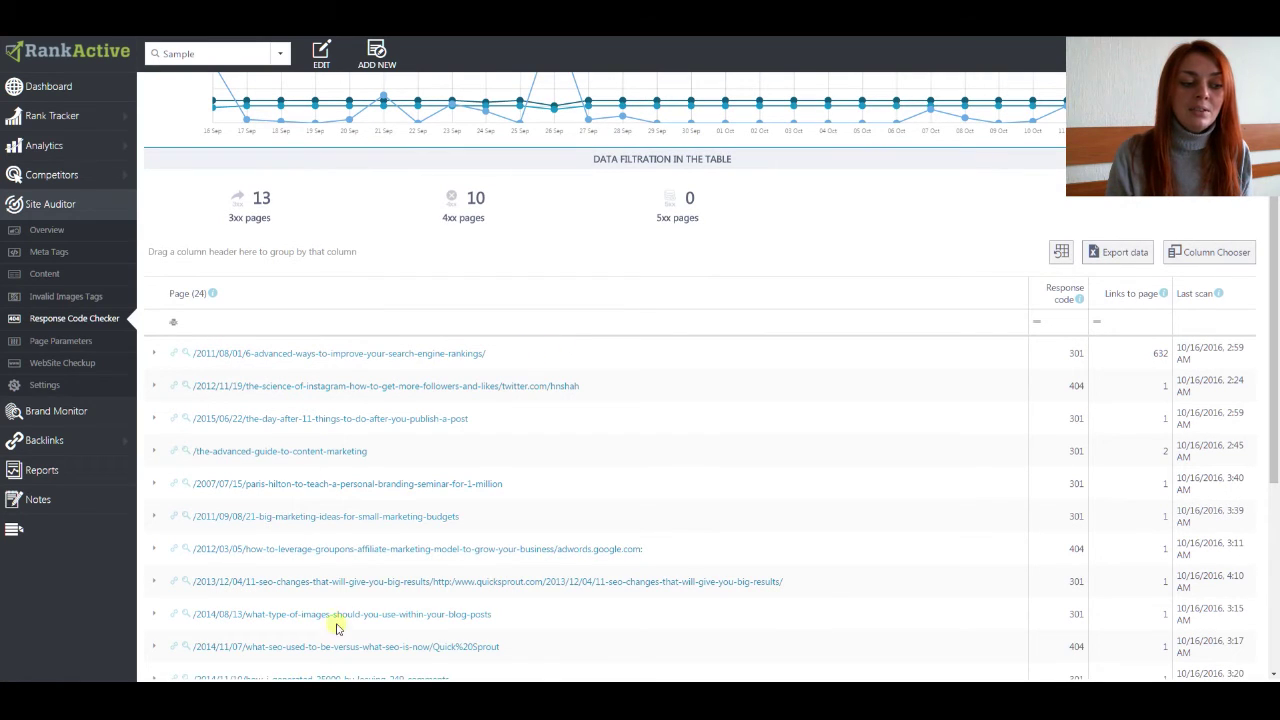
click(467, 210)
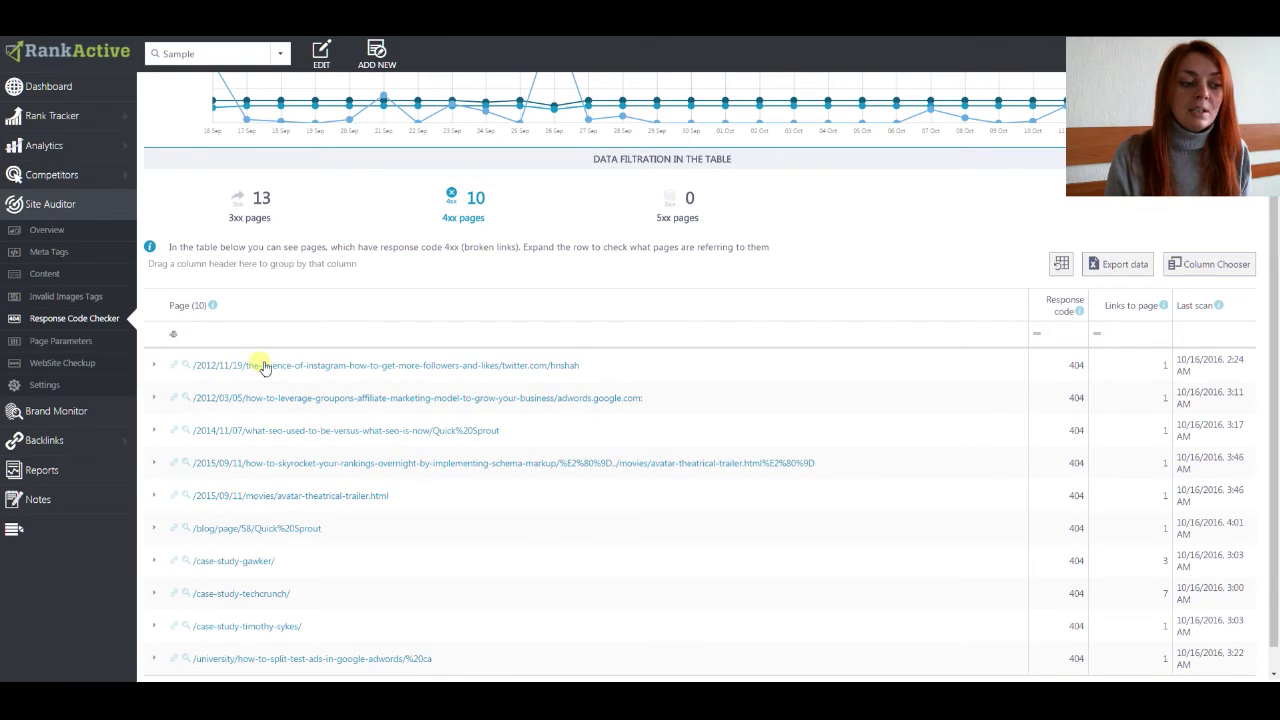
Step: Show which page links to the broken Science of Instagram URL, try opening that URL, and return to the 4xx list
click(154, 366)
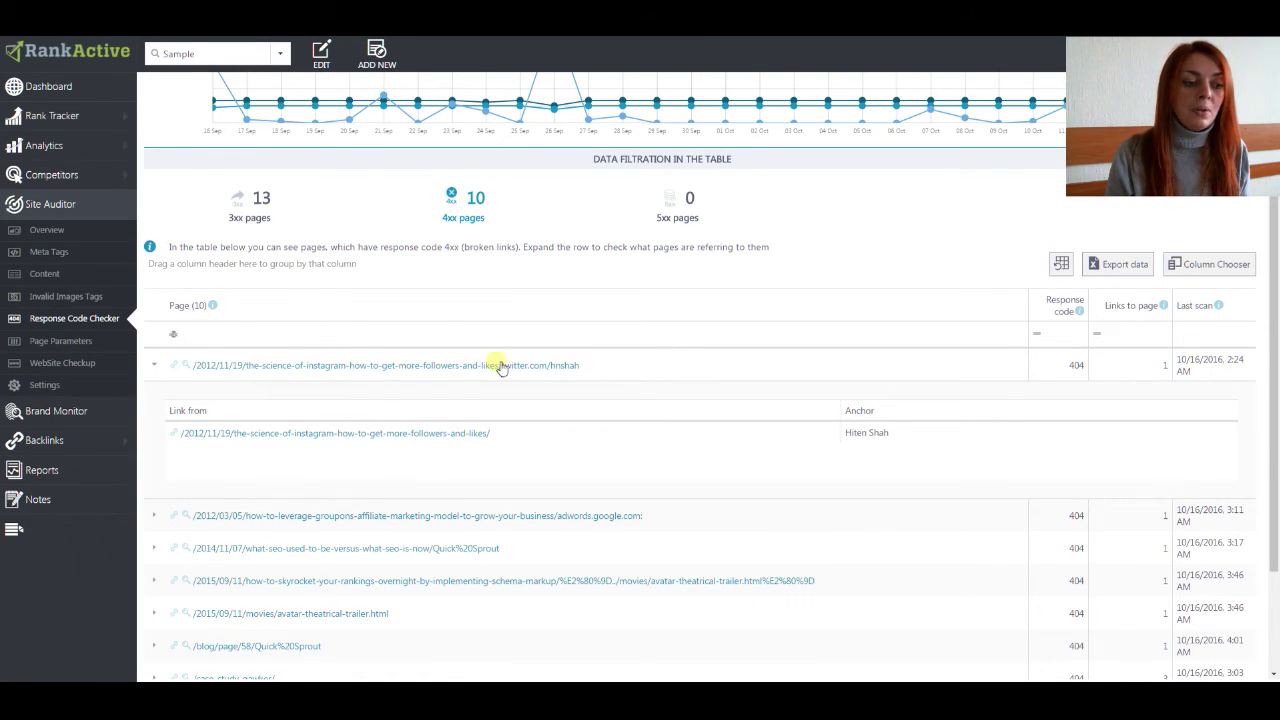
click(173, 367)
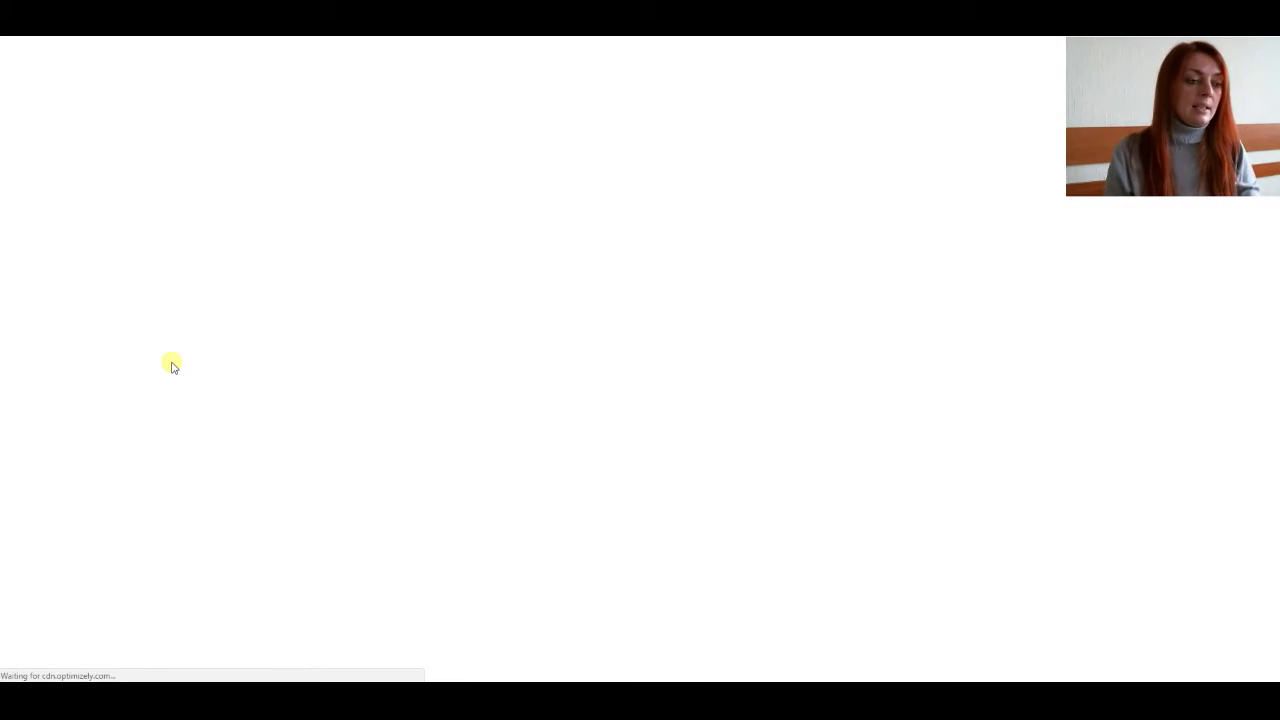
key(ctrl+w)
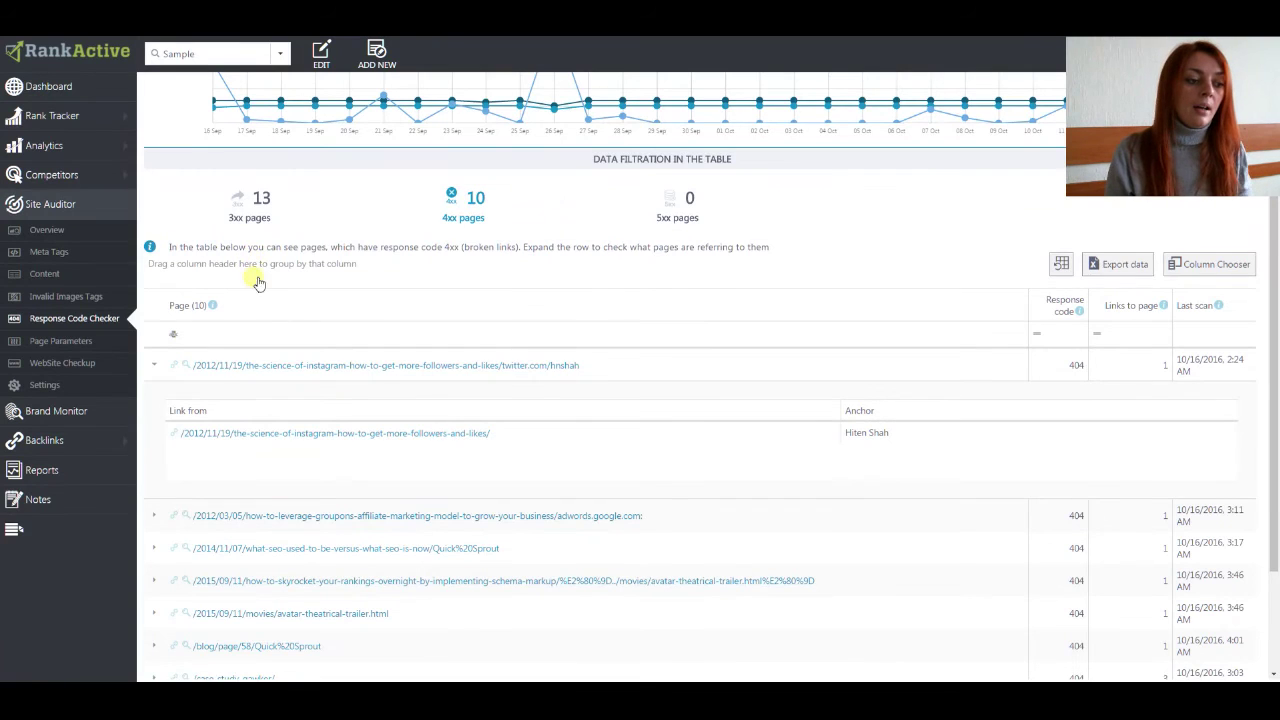
scroll(238, 353, down, 1)
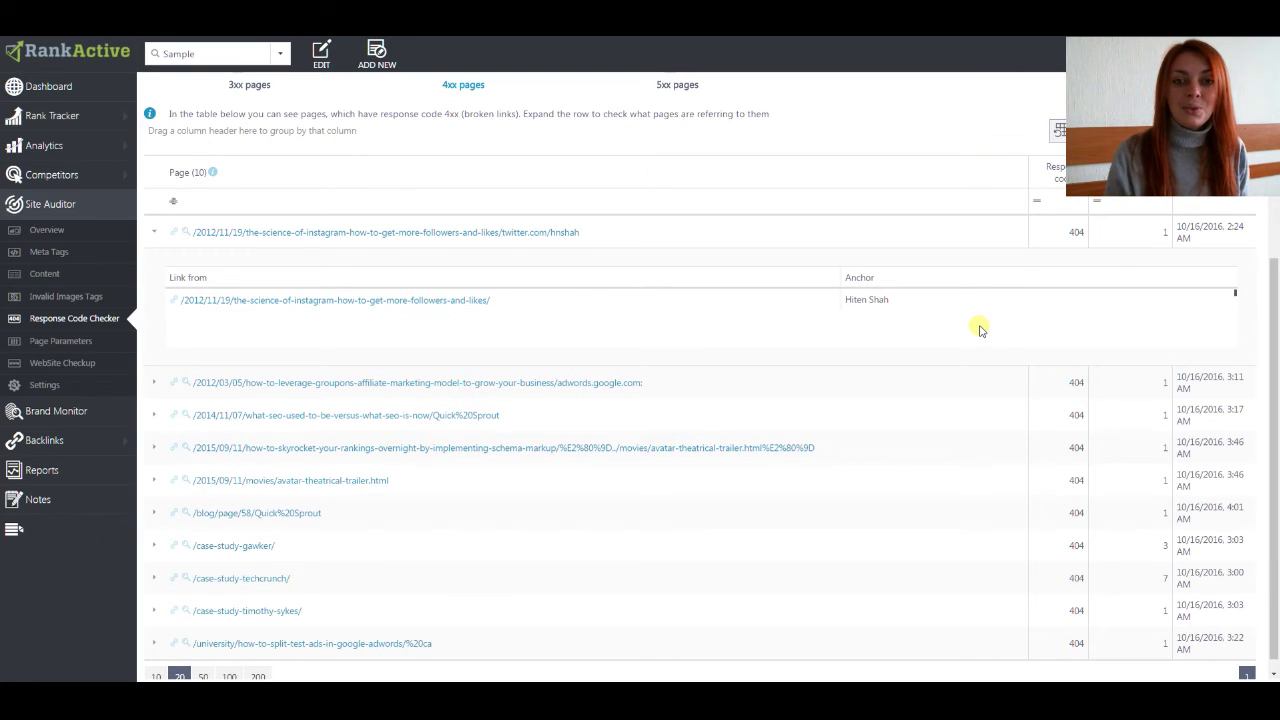
scroll(553, 335, up, 3)
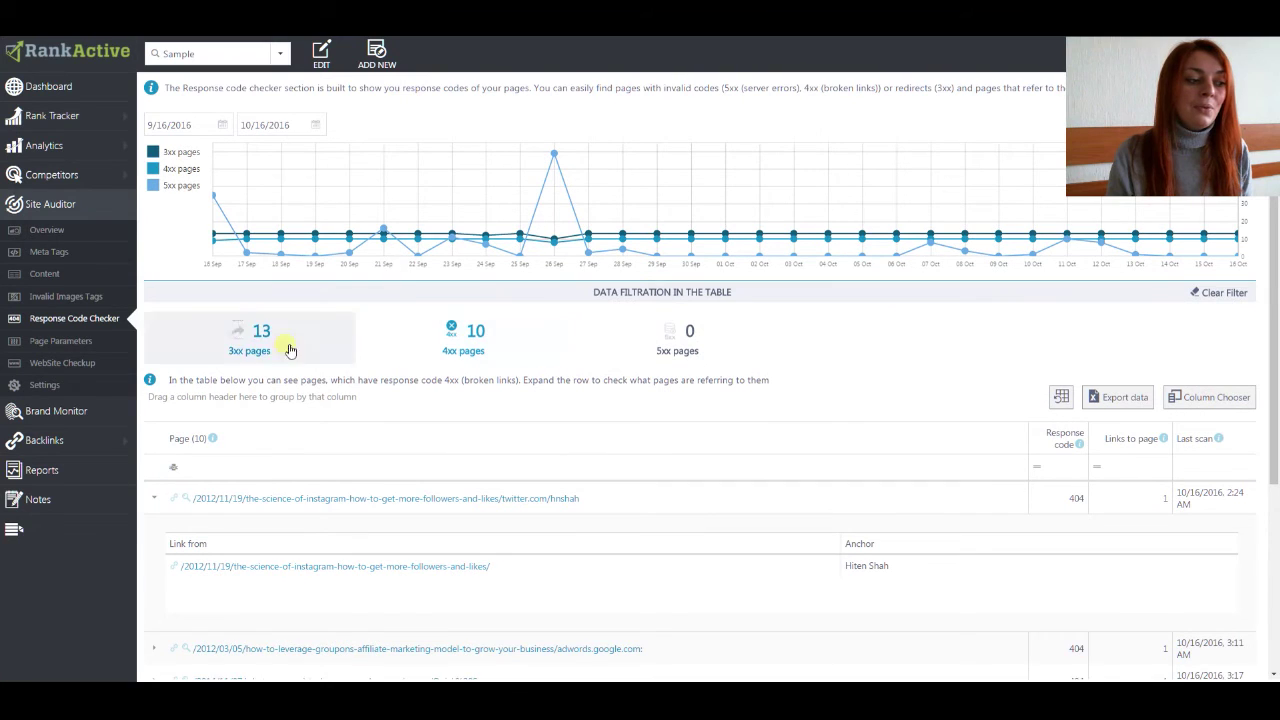
Step: Open the Page Parameters report and inspect the too high load time peak on 21 Sep in its chart
click(86, 345)
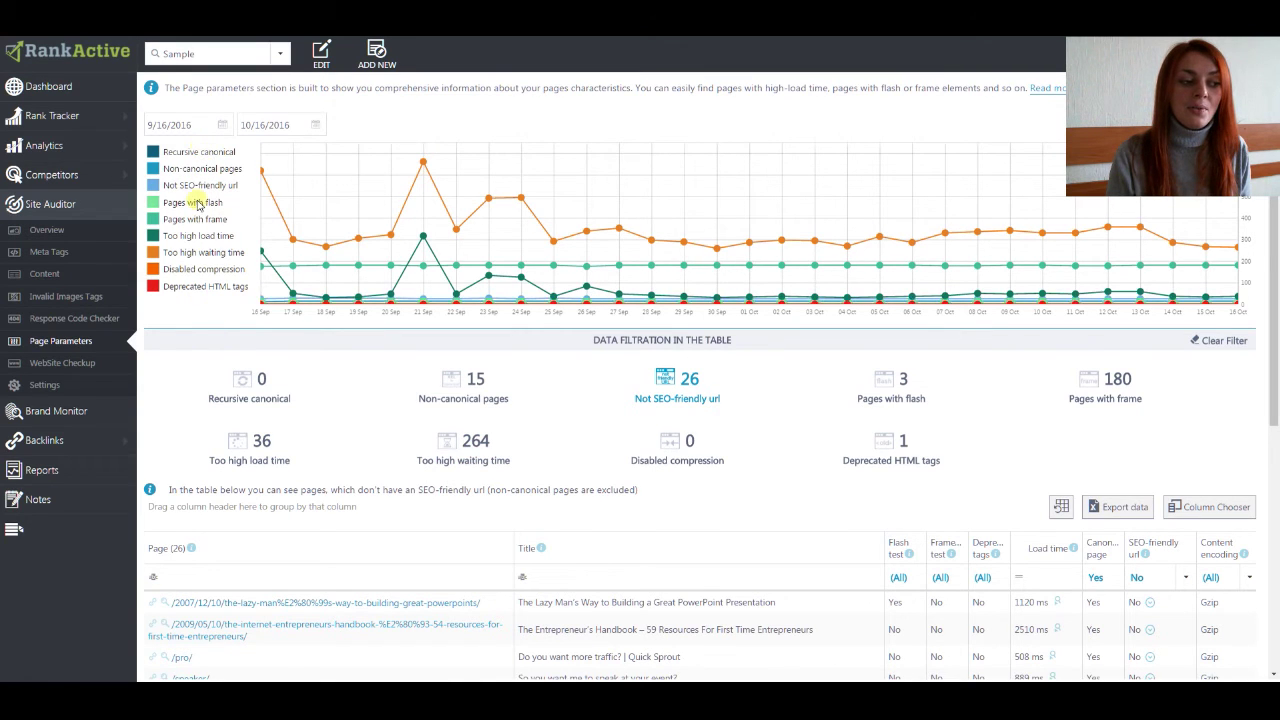
mouse_move(358, 296)
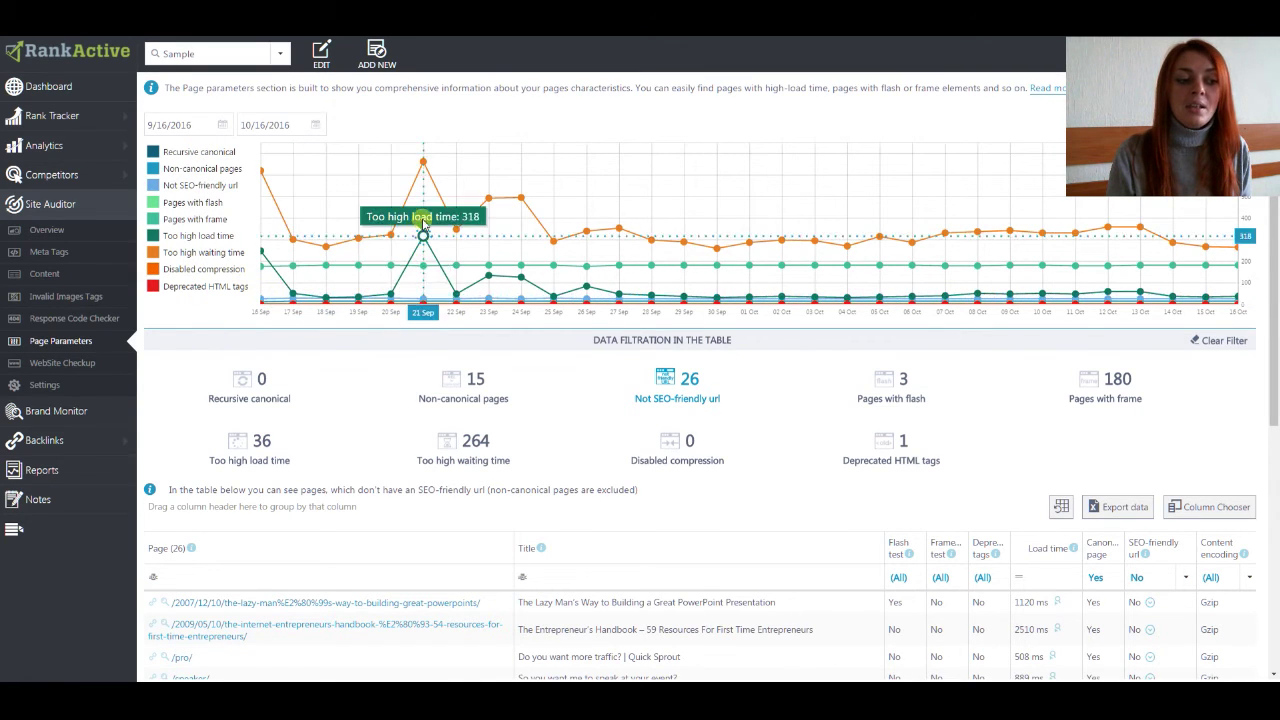
scroll(553, 280, down, 1)
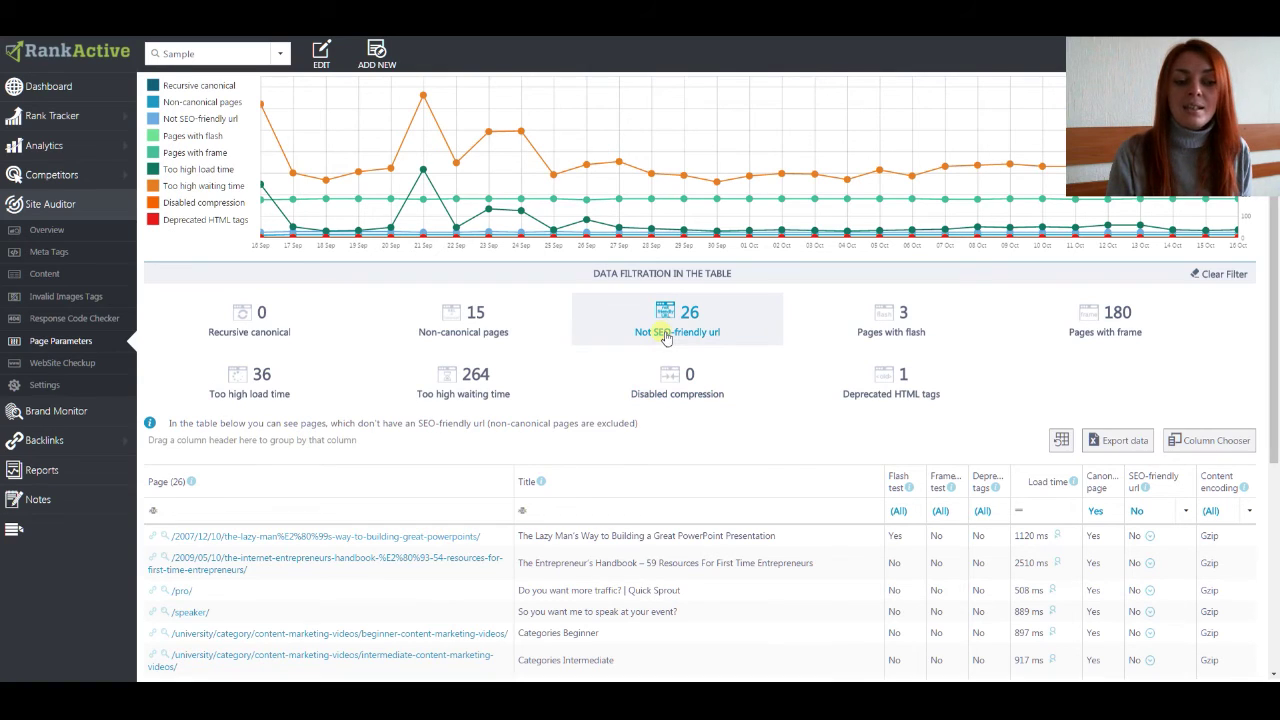
Step: Review the pages without an SEO-friendly URL and view the URL checker details of the Entrepreneur's Handbook page
scroll(680, 335, down, 1)
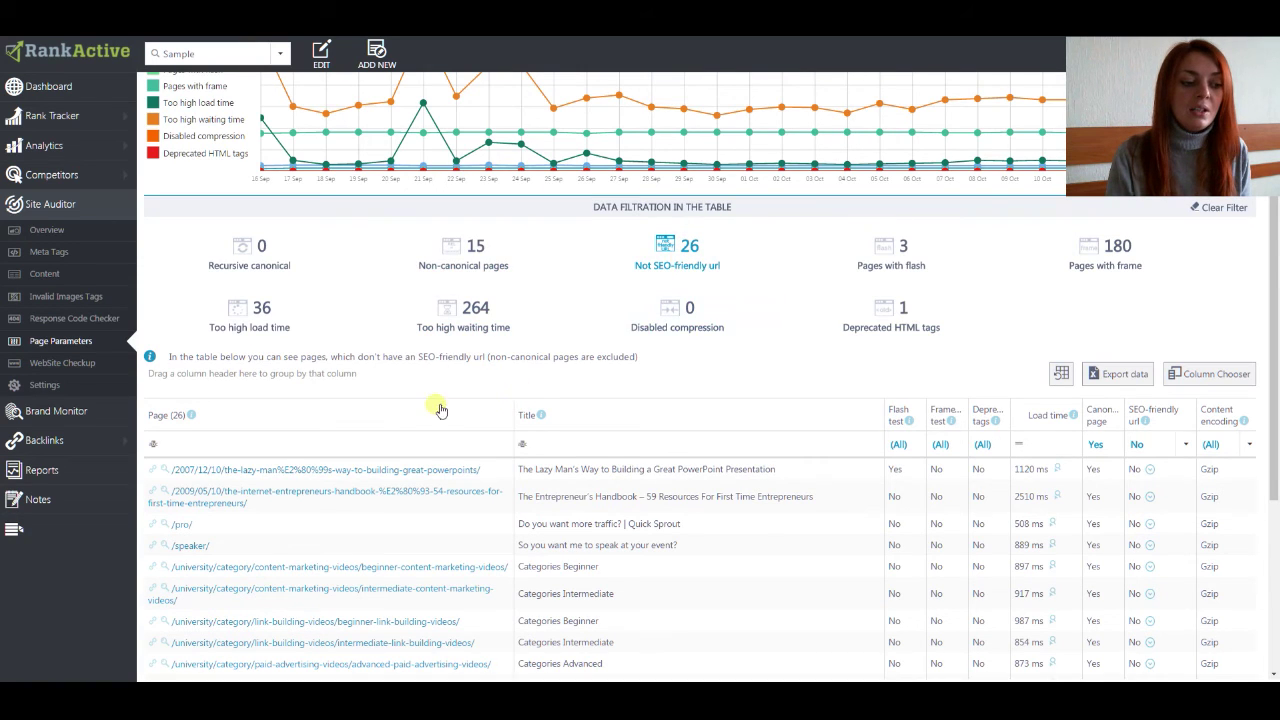
scroll(386, 371, down, 4)
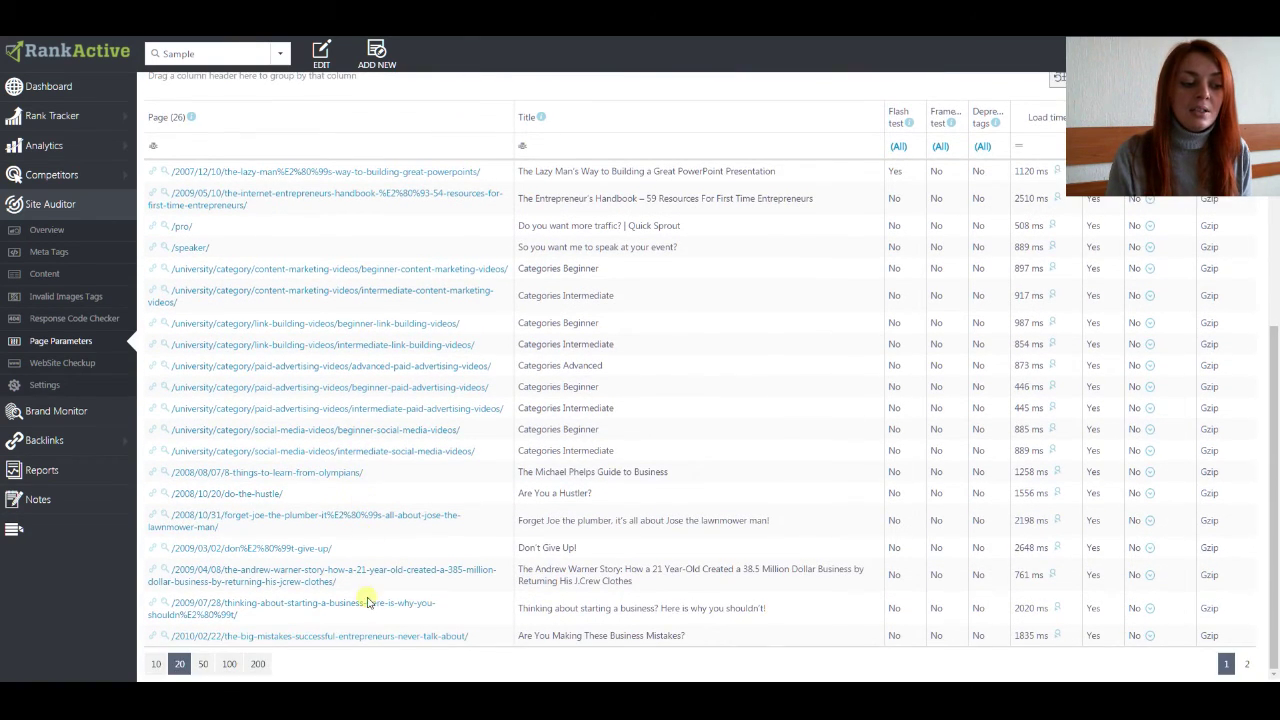
scroll(365, 573, up, 4)
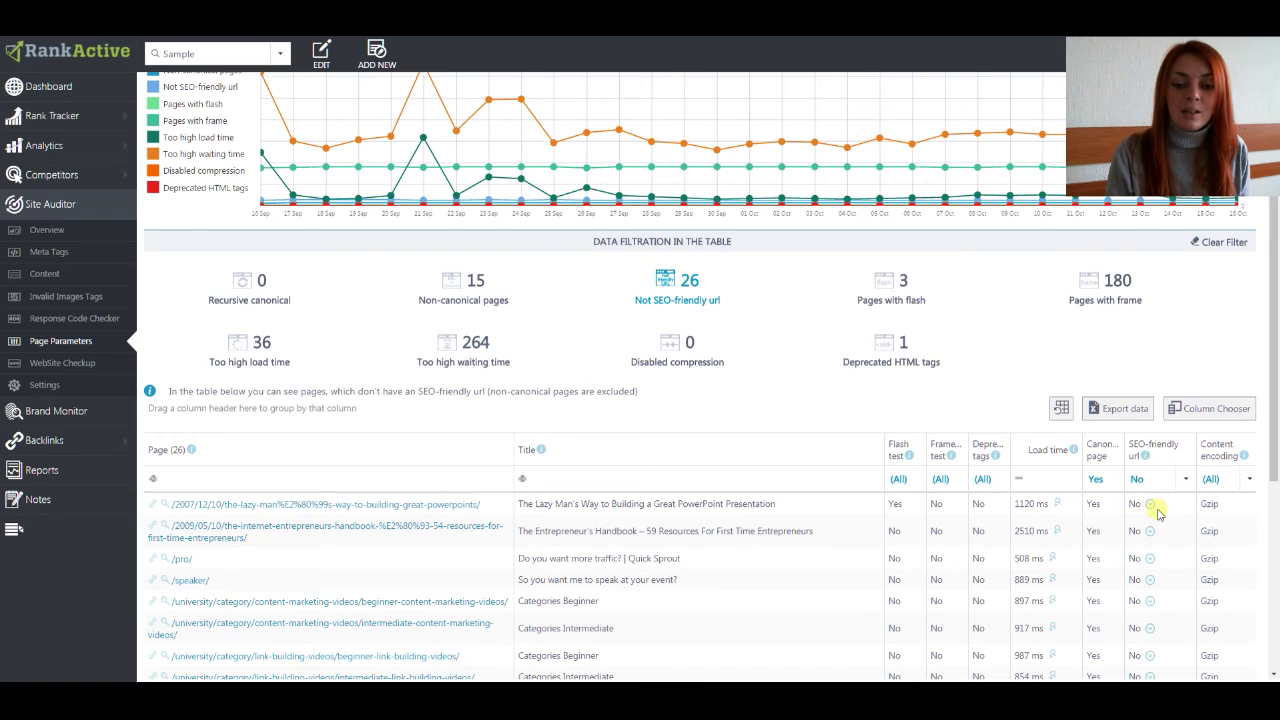
mouse_move(1151, 533)
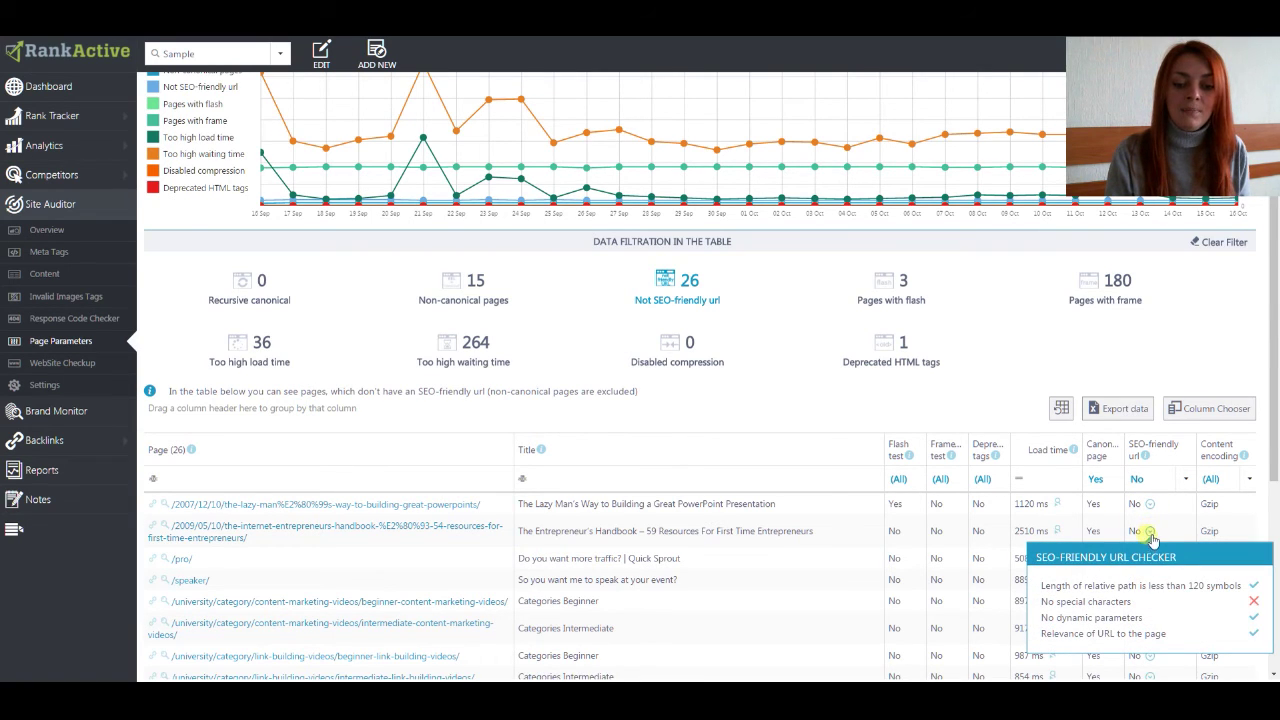
mouse_move(1135, 620)
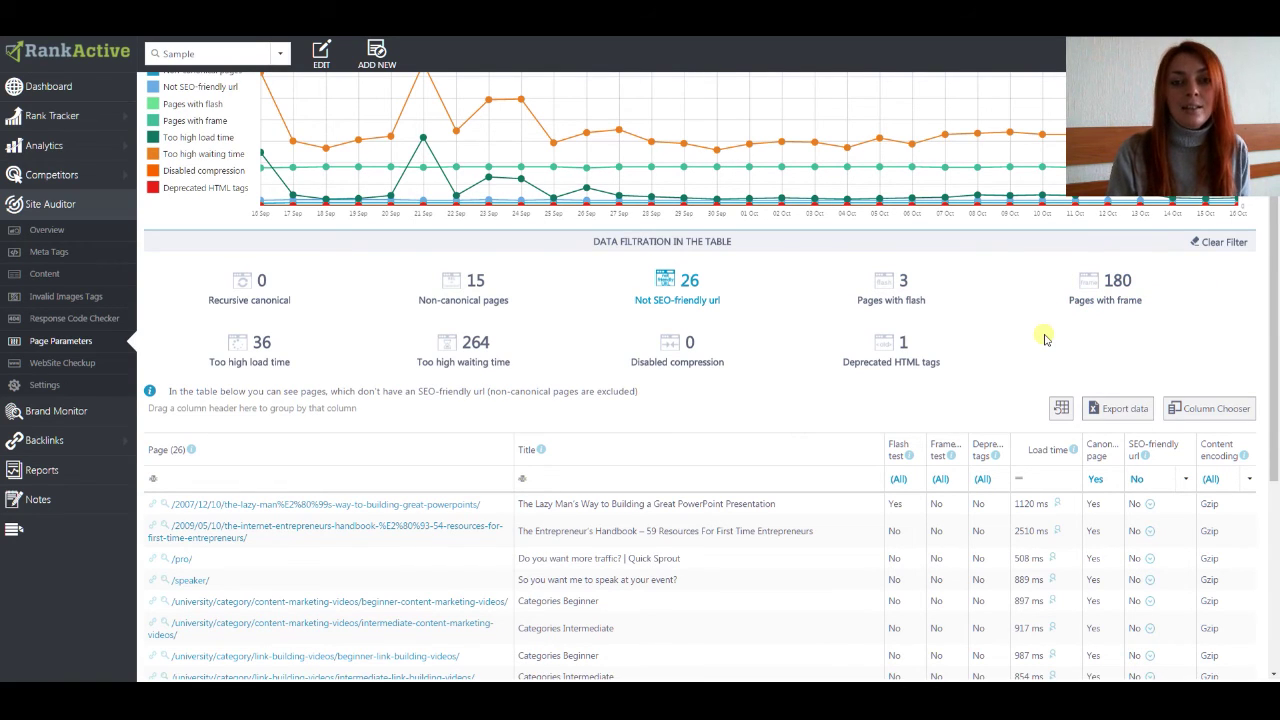
Step: Filter the Page Parameters table to the pages with frame elements and look through them
click(1080, 295)
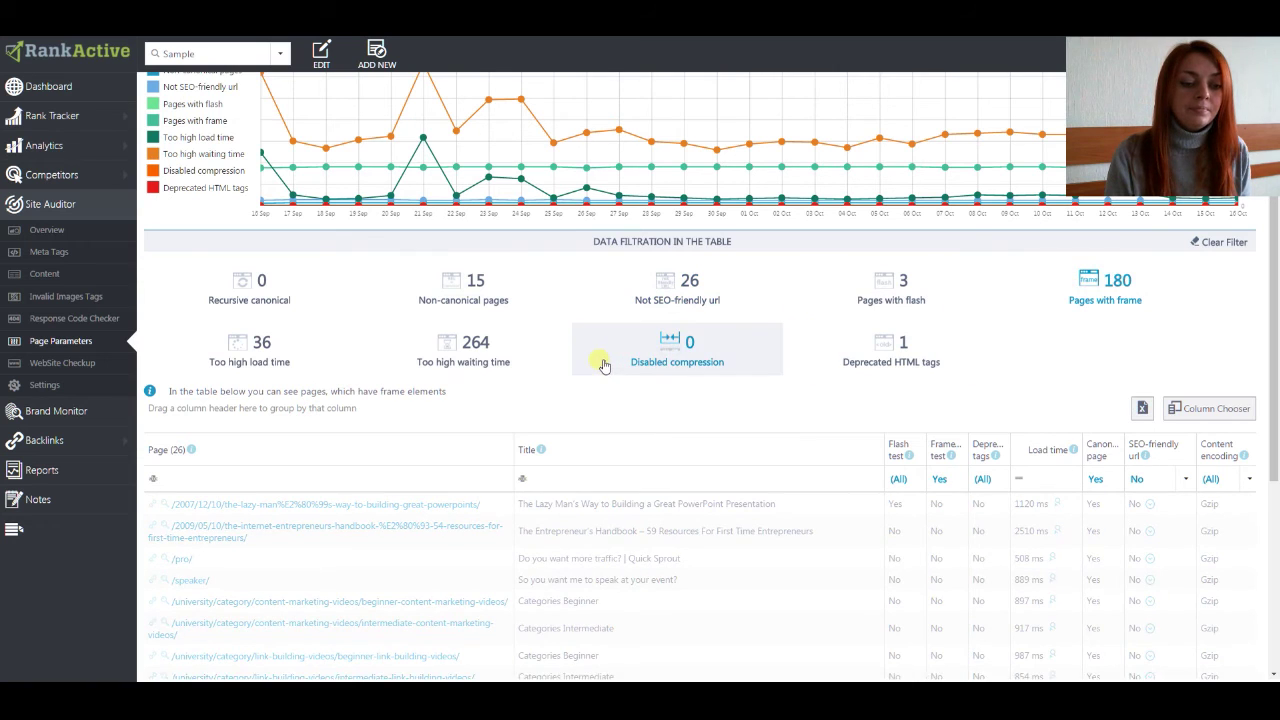
scroll(420, 395, down, 3)
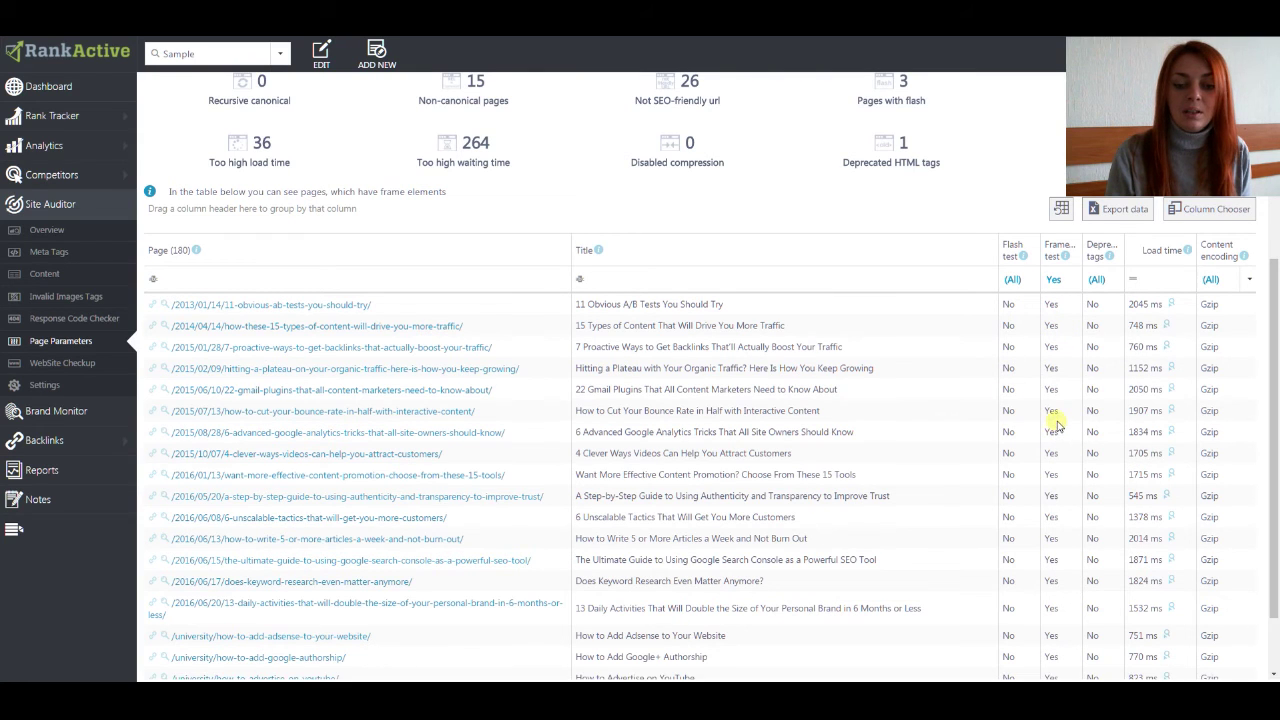
scroll(915, 355, up, 3)
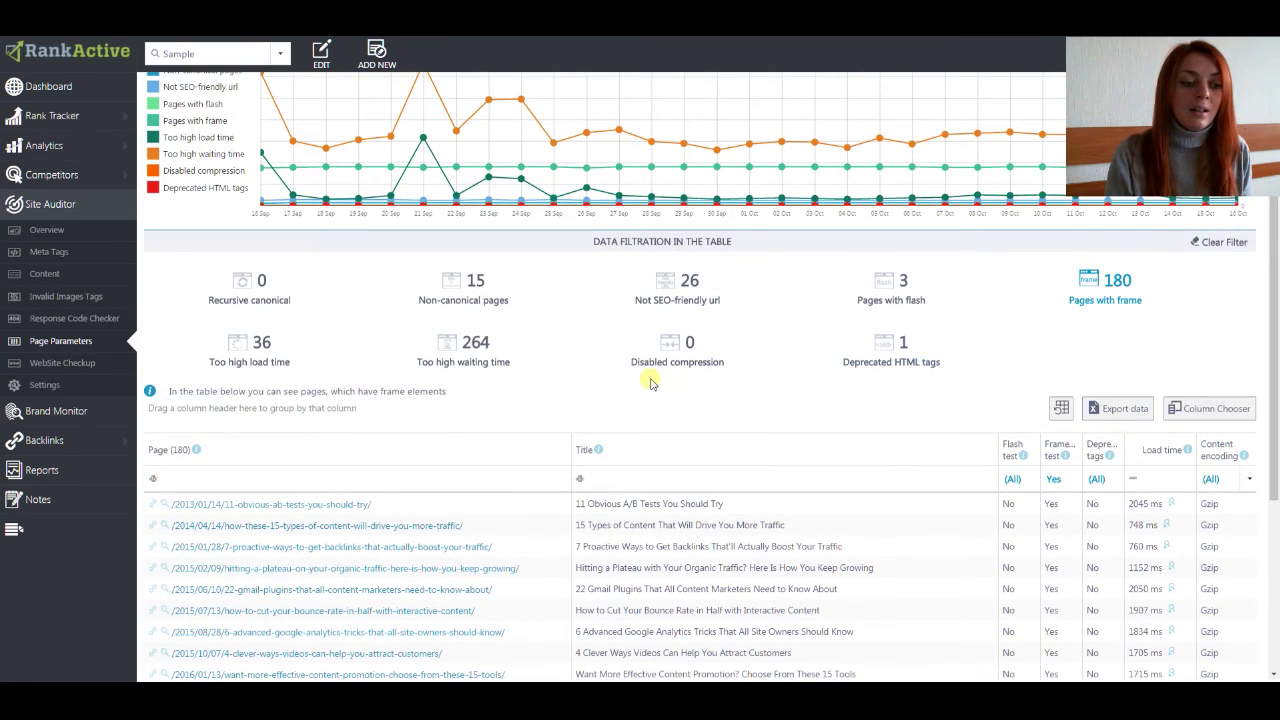
Step: Open the WebSite Checkup report and examine its IP canonicalization test
click(60, 368)
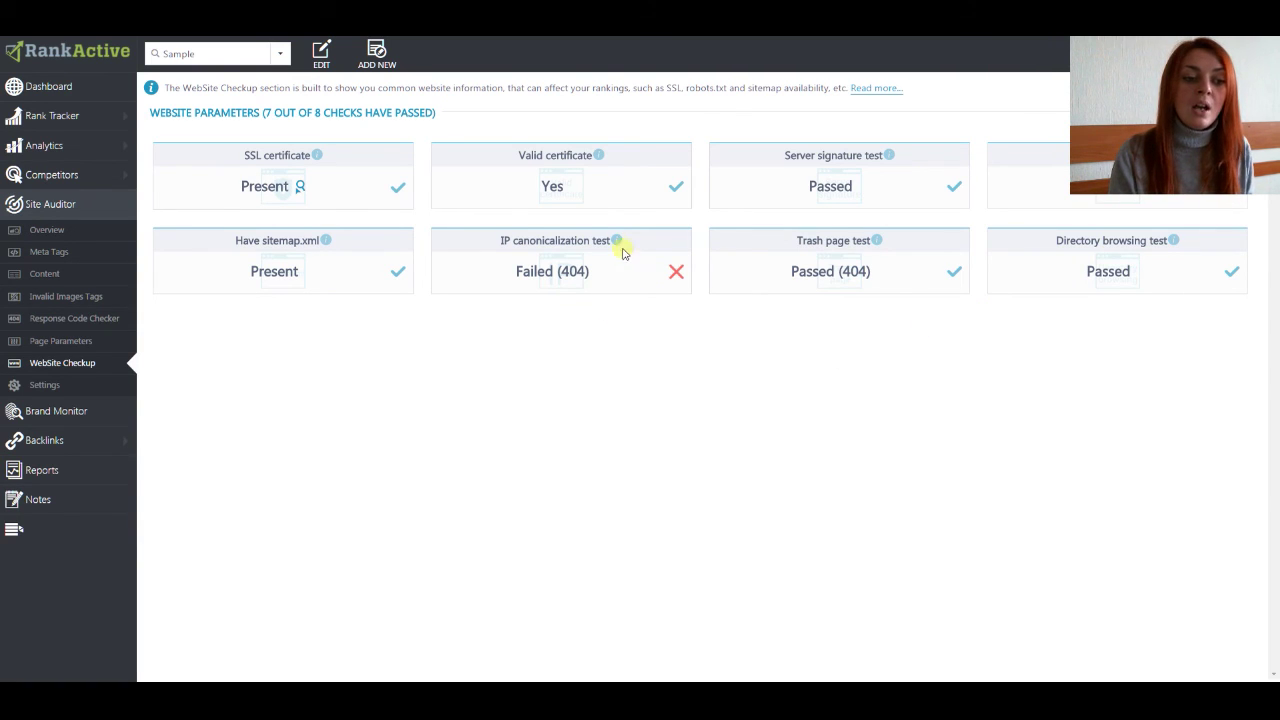
mouse_move(615, 240)
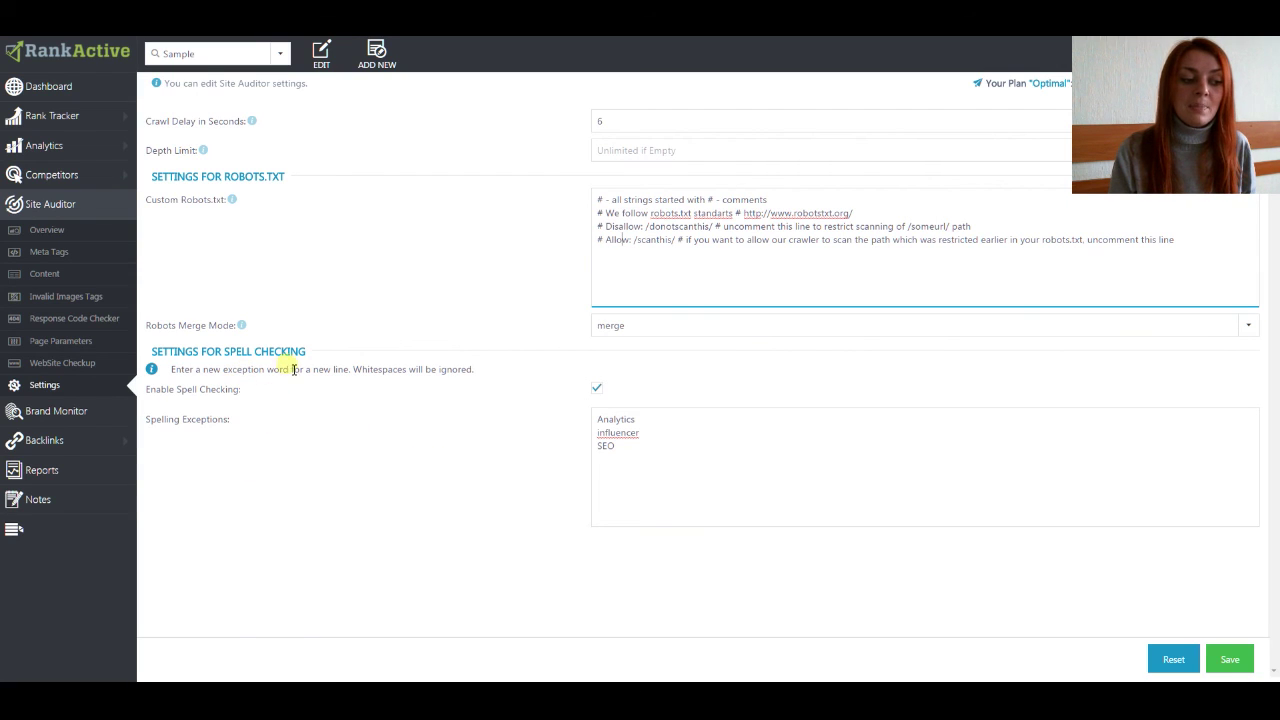
Step: Switch spell checking off and on again, and add the word Fluid to the spelling exceptions on its own line
click(600, 389)
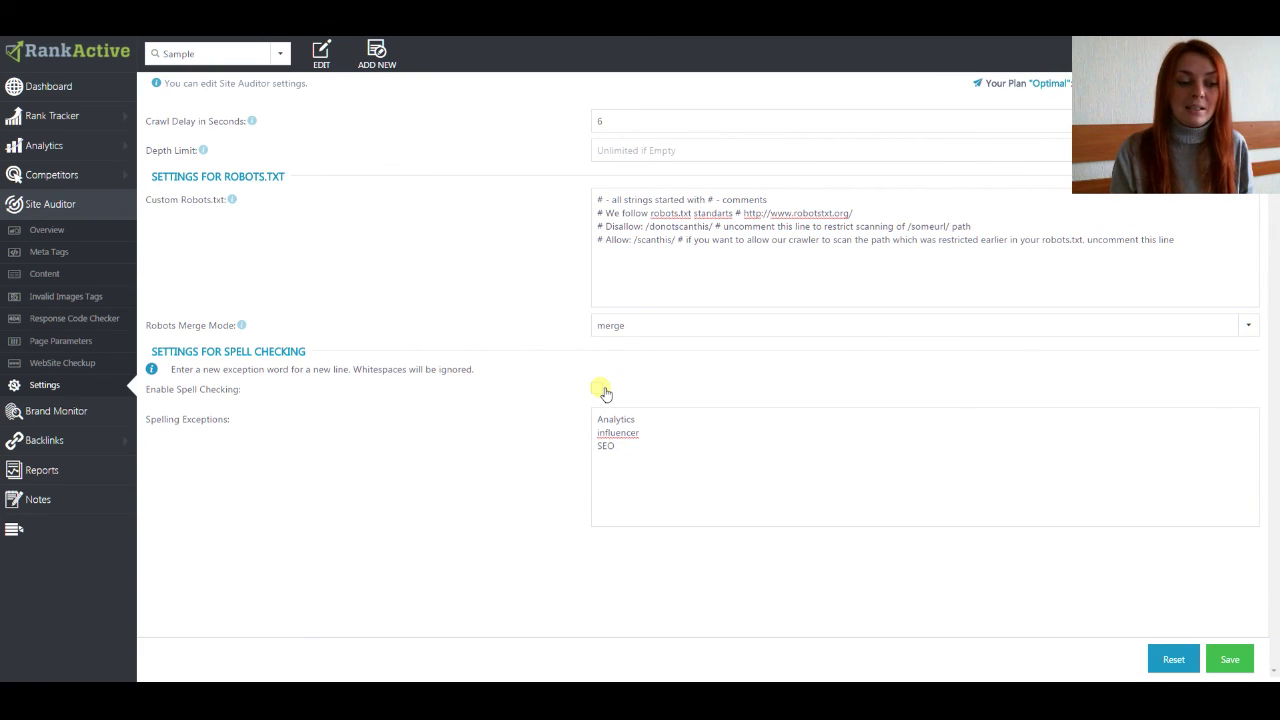
click(610, 462)
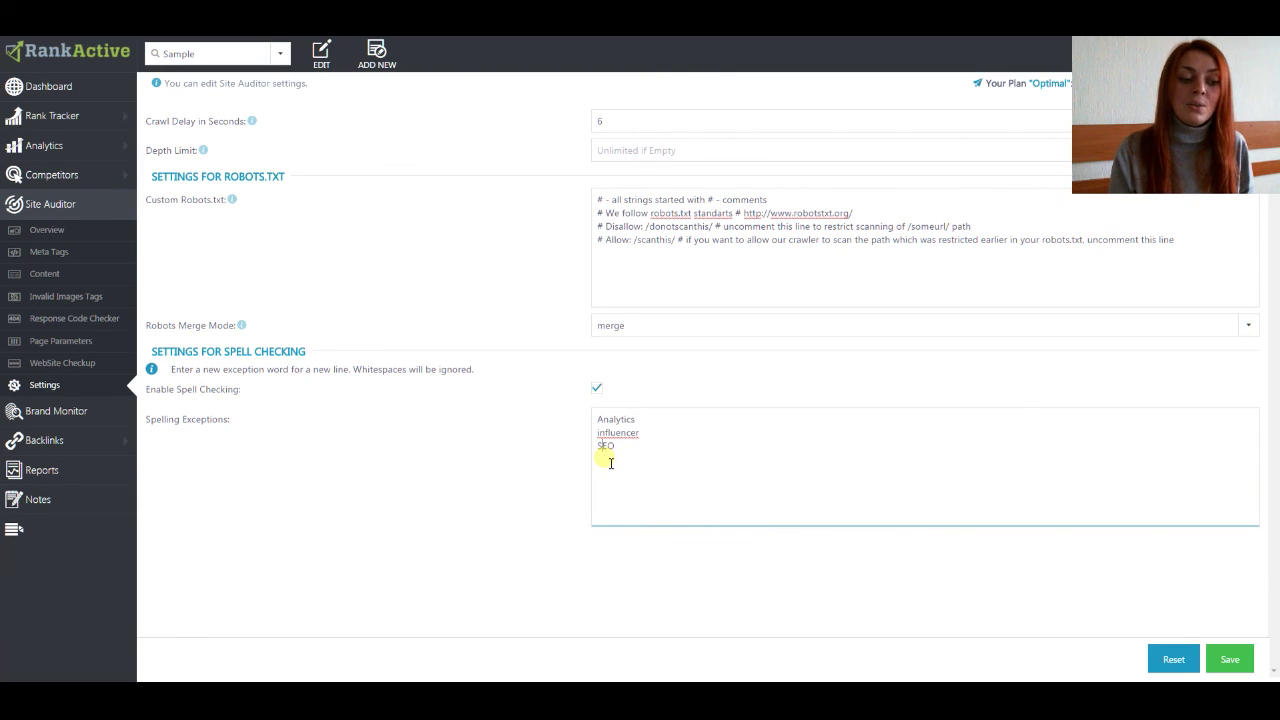
key(Return)
key(Return)
text(Fluid)
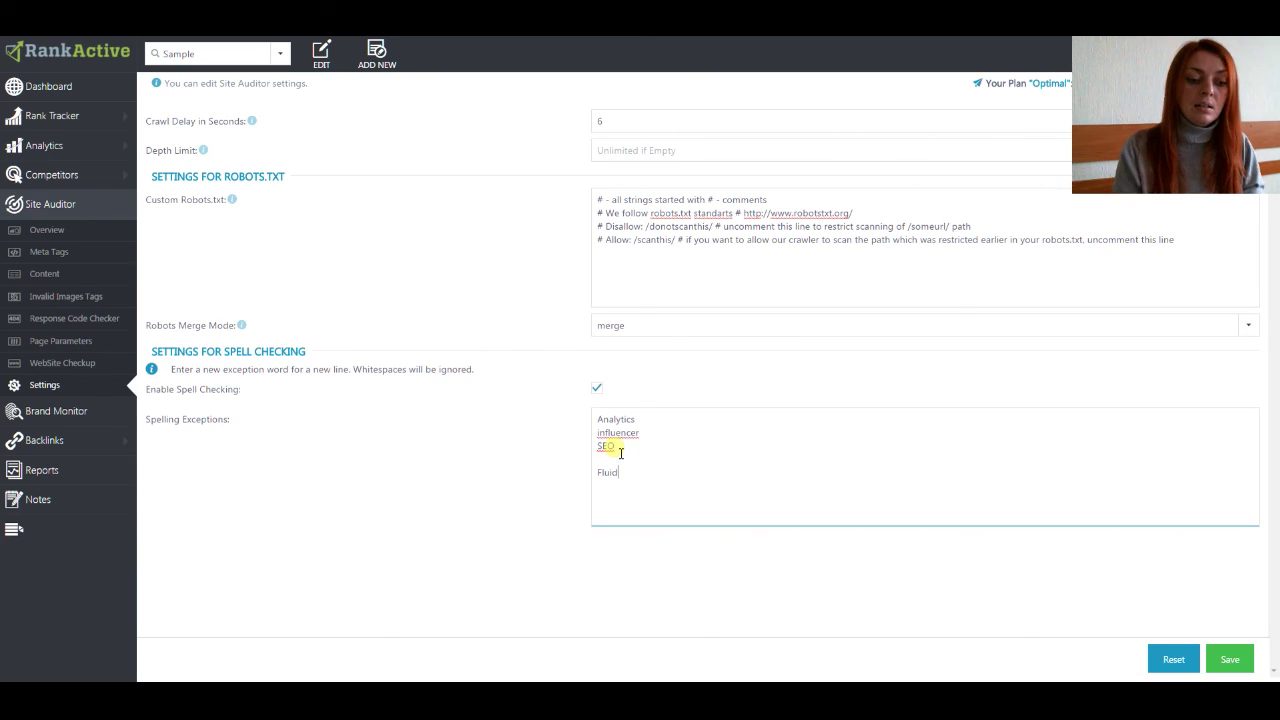